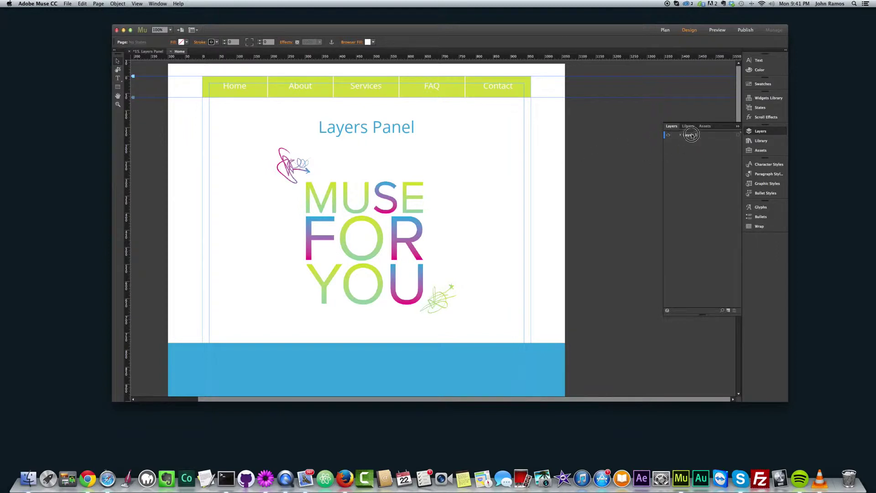
Step: Expand Layer 1 and select each of its elements in turn, from the Layers Panel text down to Menu
{"action": "left_click", "coordinate": [693, 136]}
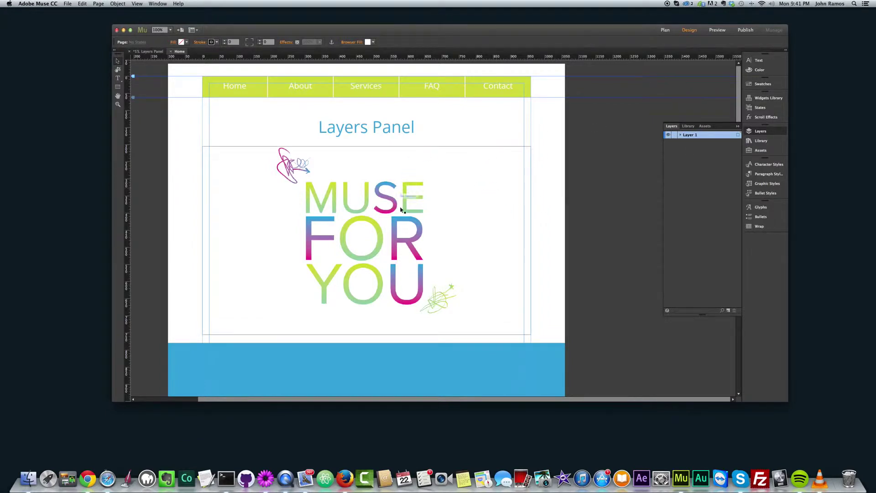
{"action": "left_click", "coordinate": [680, 135]}
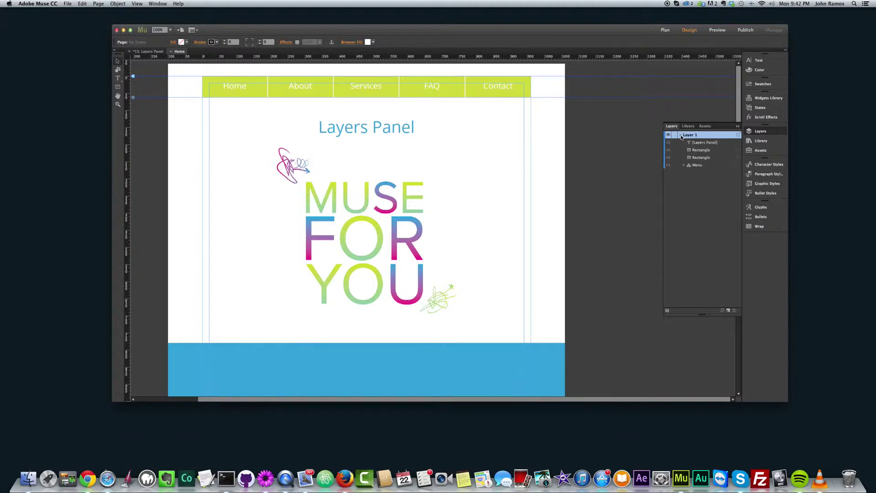
{"action": "left_click", "coordinate": [738, 142]}
{"action": "left_click", "coordinate": [738, 150]}
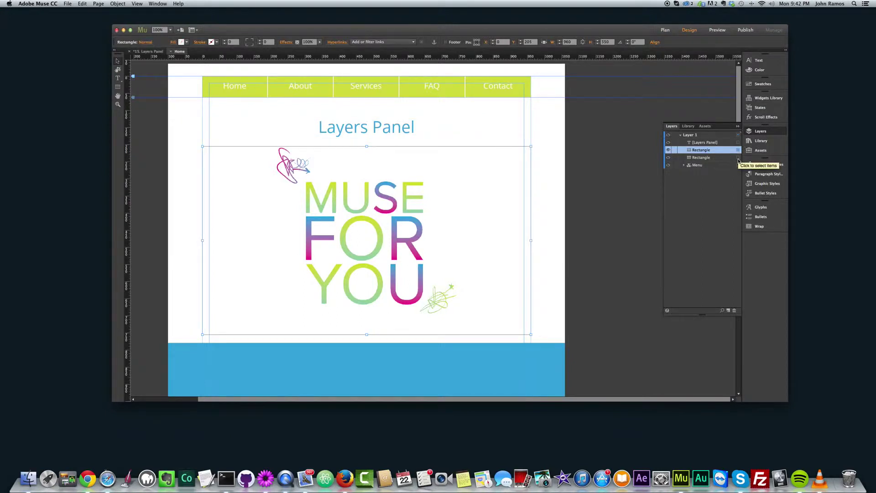
{"action": "left_click", "coordinate": [738, 157]}
{"action": "left_click", "coordinate": [738, 166]}
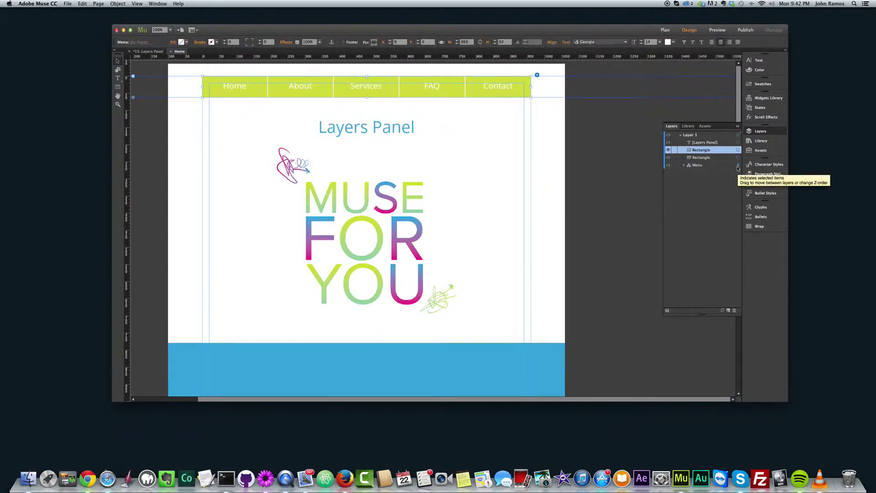
Step: Step through Layer 1's elements from the lower Rectangle up to the title text and back to Menu, clearing the selection at the end
{"action": "left_click", "coordinate": [738, 157]}
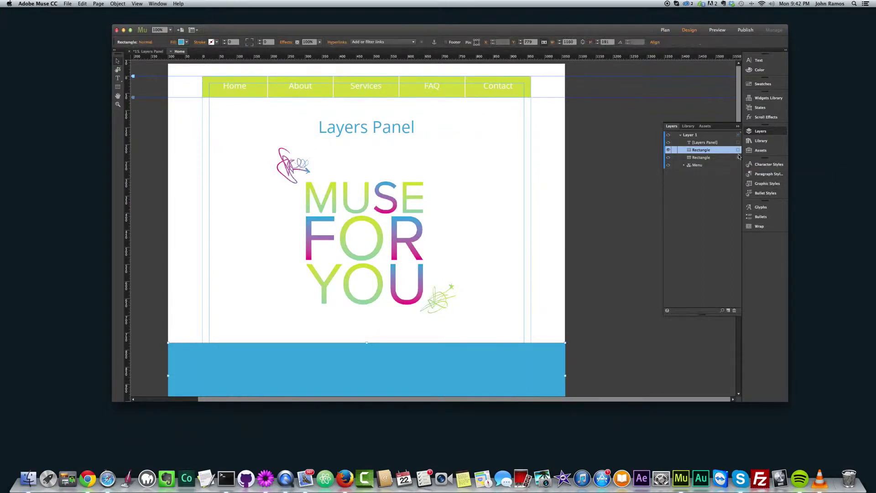
{"action": "left_click", "coordinate": [738, 150]}
{"action": "left_click", "coordinate": [738, 142]}
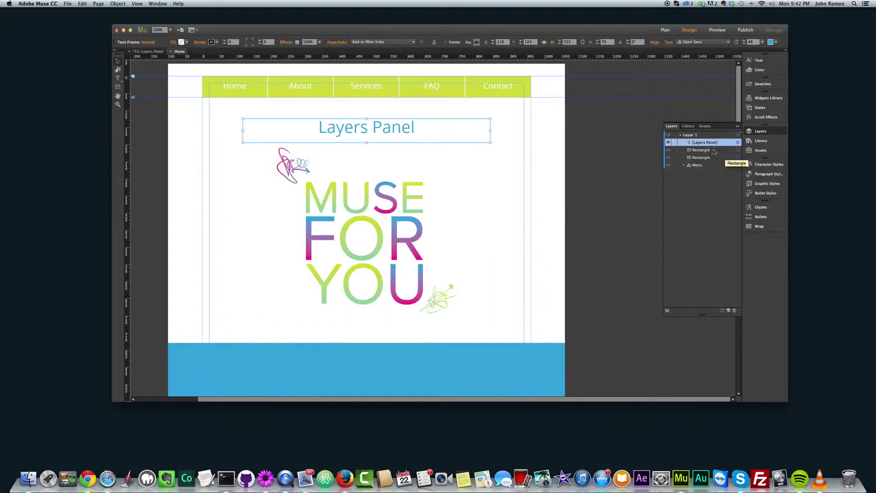
{"action": "left_click", "coordinate": [738, 150]}
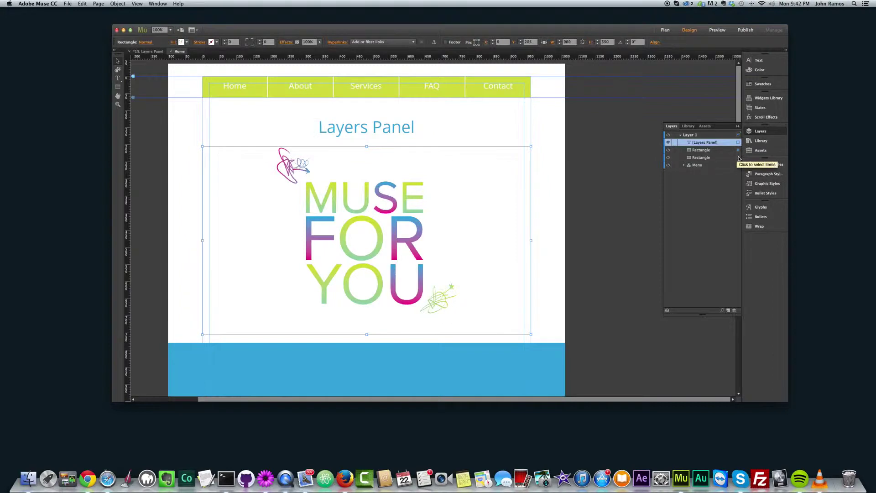
{"action": "left_click", "coordinate": [738, 157]}
{"action": "left_click", "coordinate": [738, 165]}
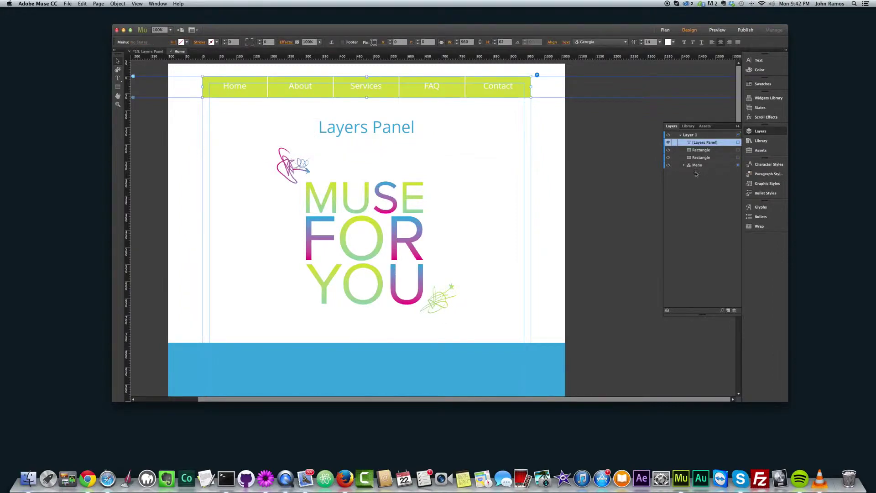
{"action": "left_click", "coordinate": [592, 166]}
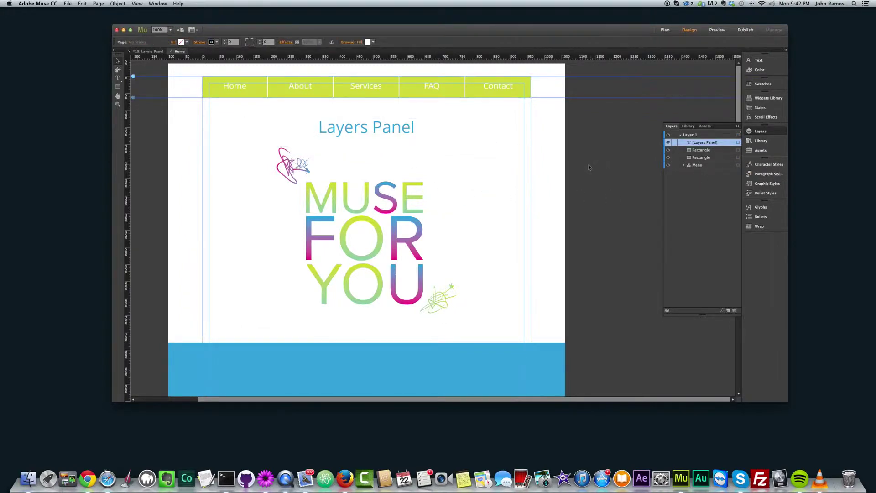
Step: Preview the page in Chrome, scroll it to check how the menu stacks against the other elements, and return to Adobe Muse
{"action": "key", "text": "super+alt+e"}
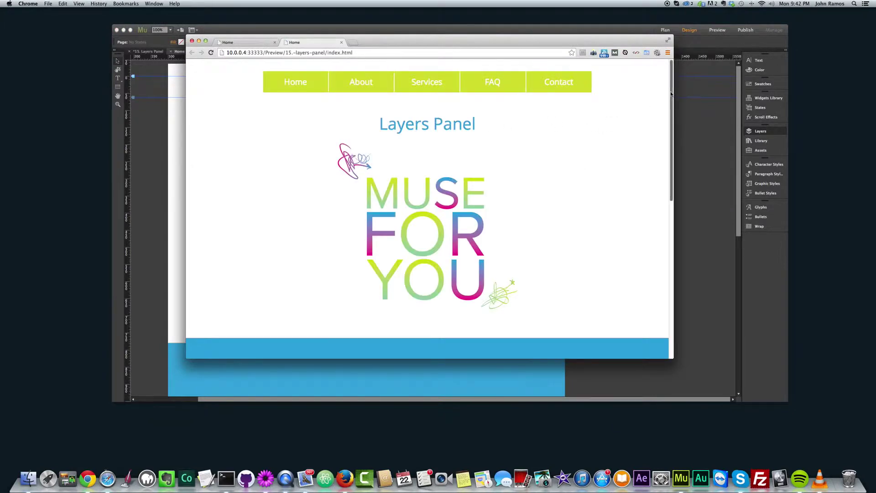
{"action": "left_click_drag", "start_coordinate": [671, 93], "coordinate": [663, 67]}
{"action": "left_click", "coordinate": [702, 169]}
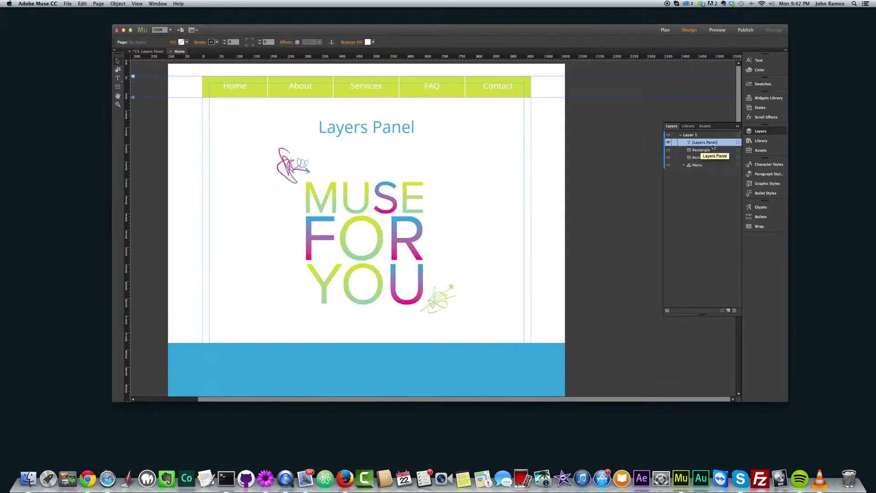
Step: Select the blue footer rectangle, the logo image rectangle and the title text one by one to examine the elements stacked above Menu
{"action": "left_click", "coordinate": [697, 166]}
{"action": "left_click", "coordinate": [698, 157]}
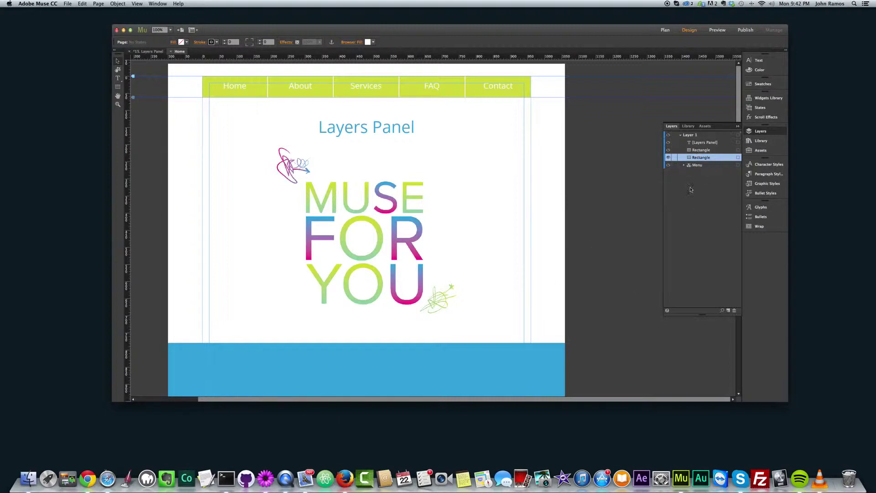
{"action": "left_click", "coordinate": [739, 158]}
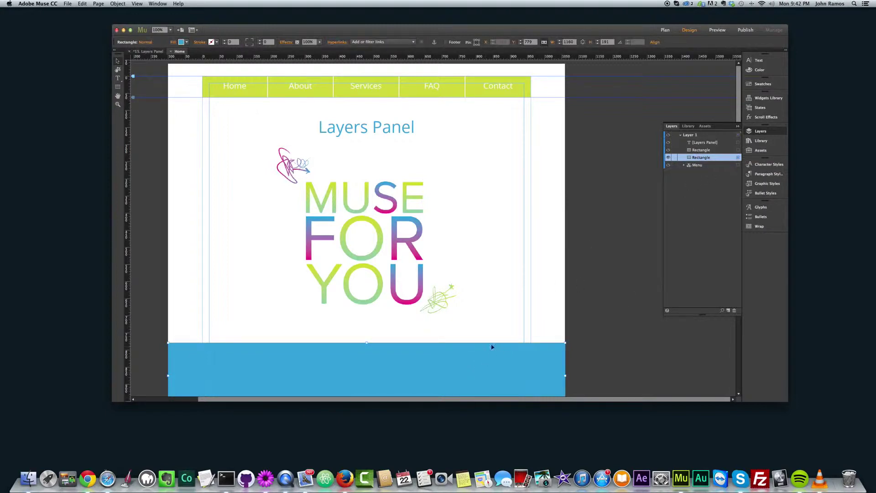
{"action": "left_click", "coordinate": [737, 150]}
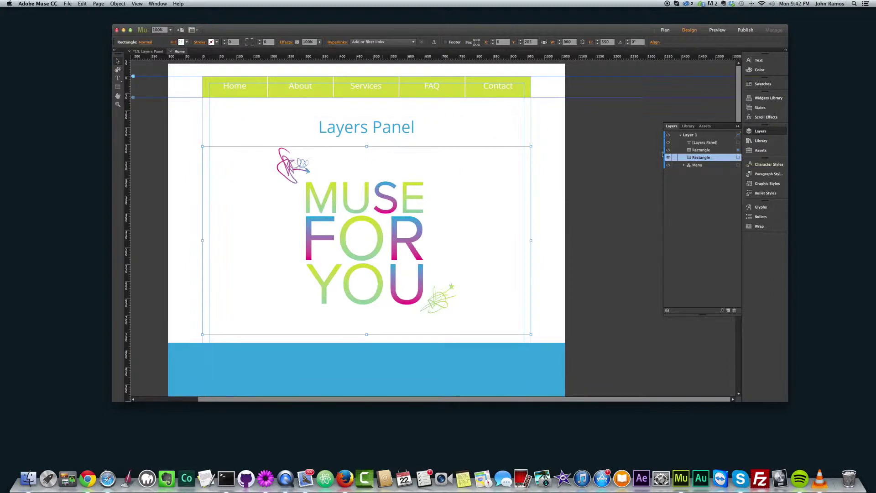
{"action": "left_click", "coordinate": [739, 144]}
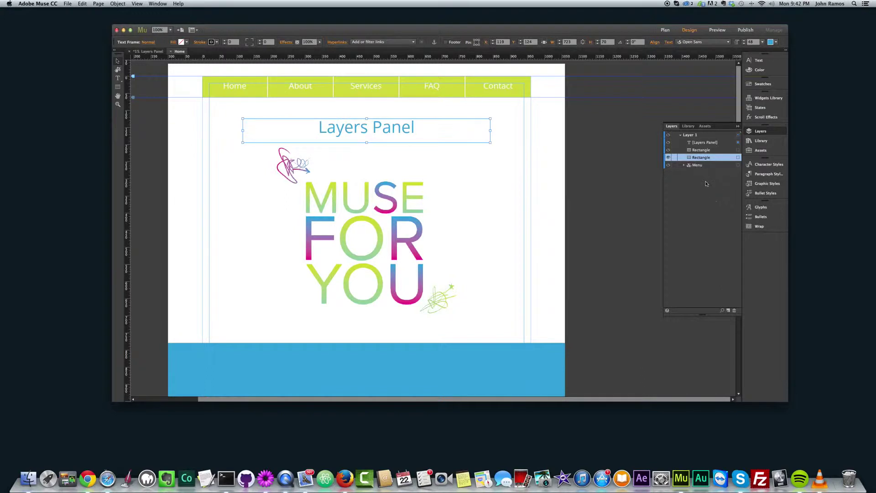
Step: Move Menu to the top of Layer 1's stacking order, above the Layers Panel text
{"action": "left_click", "coordinate": [700, 166]}
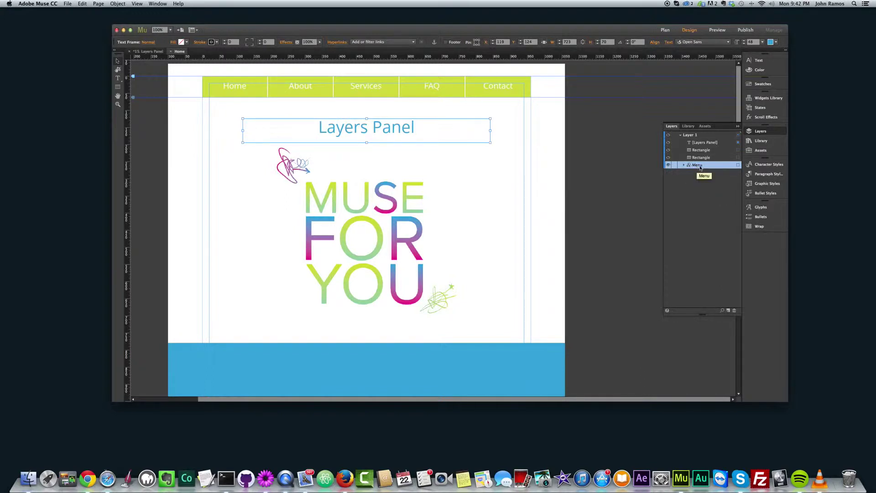
{"action": "left_click", "coordinate": [698, 150], "text": "shift"}
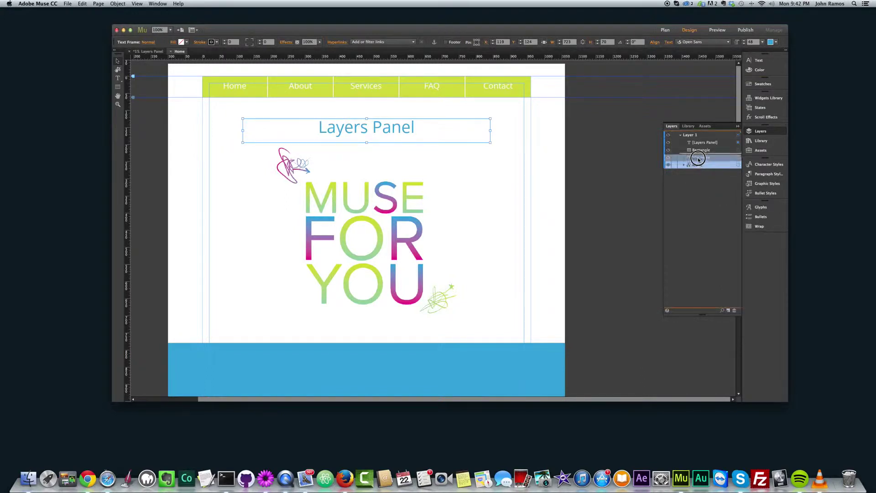
{"action": "left_click", "coordinate": [699, 143], "text": "shift"}
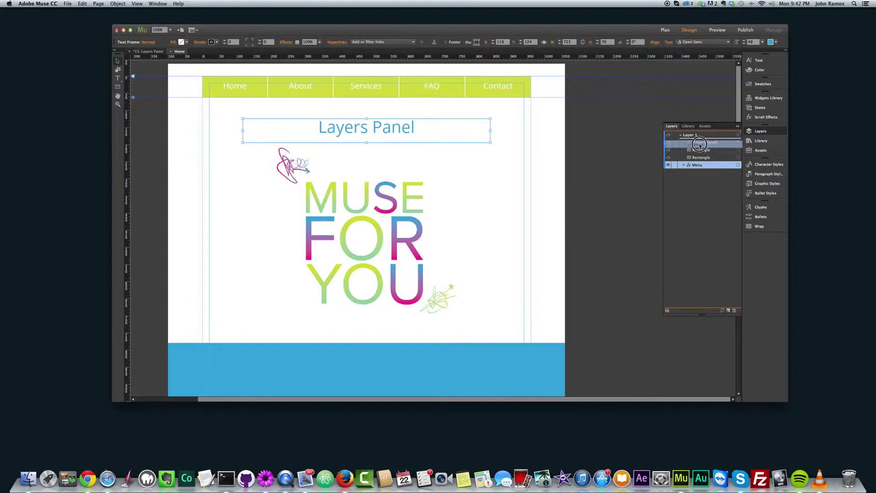
{"action": "left_click_drag", "start_coordinate": [700, 145], "coordinate": [702, 168]}
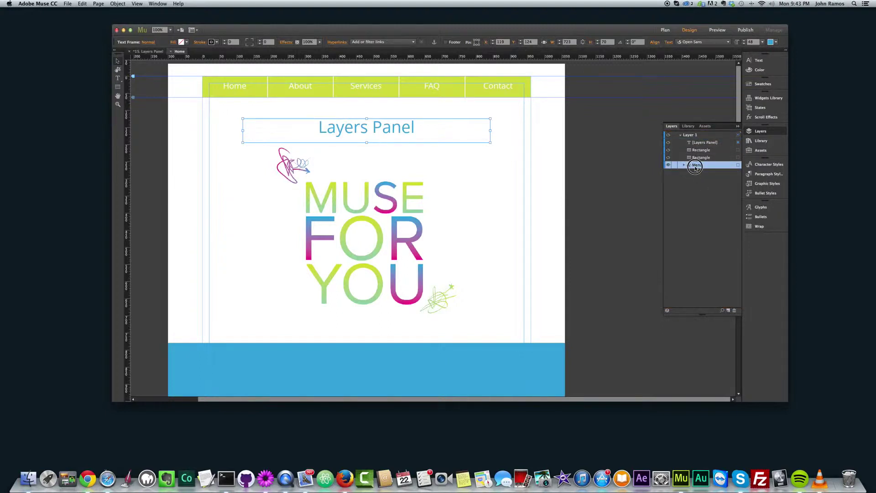
{"action": "left_click", "coordinate": [695, 158], "text": "shift"}
{"action": "mouse_move", "coordinate": [695, 157]}
{"action": "left_mouse_down"}
{"action": "mouse_move", "coordinate": [692, 136]}
{"action": "mouse_move", "coordinate": [692, 144]}
{"action": "left_mouse_up"}
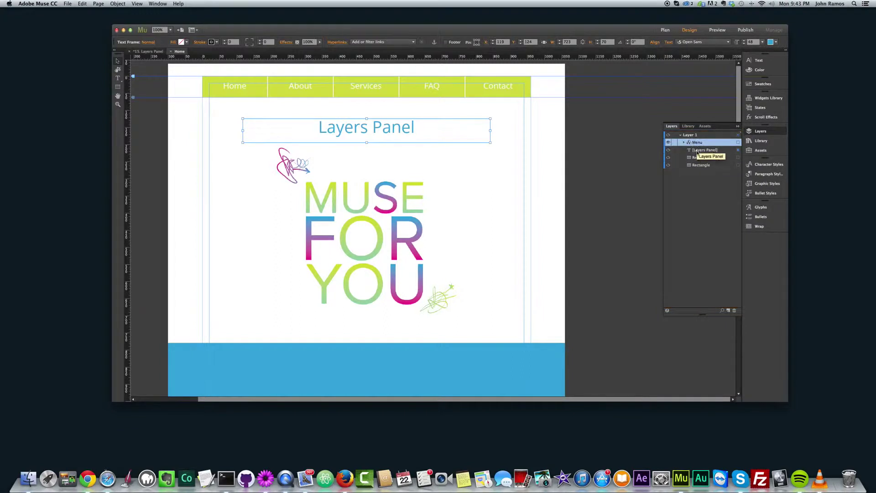
Step: Clear the page selection, preview the reordered page in Chrome while scrolling to check the menu, and return to Adobe Muse
{"action": "left_click", "coordinate": [696, 150]}
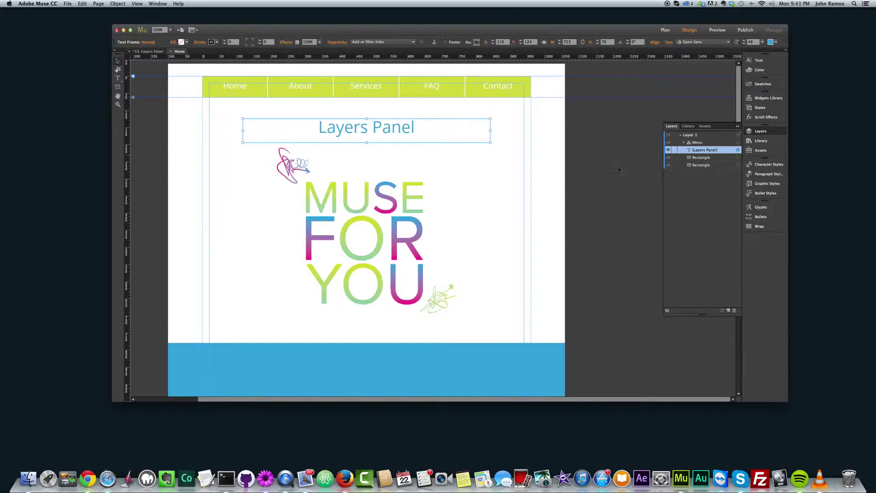
{"action": "left_click", "coordinate": [596, 172]}
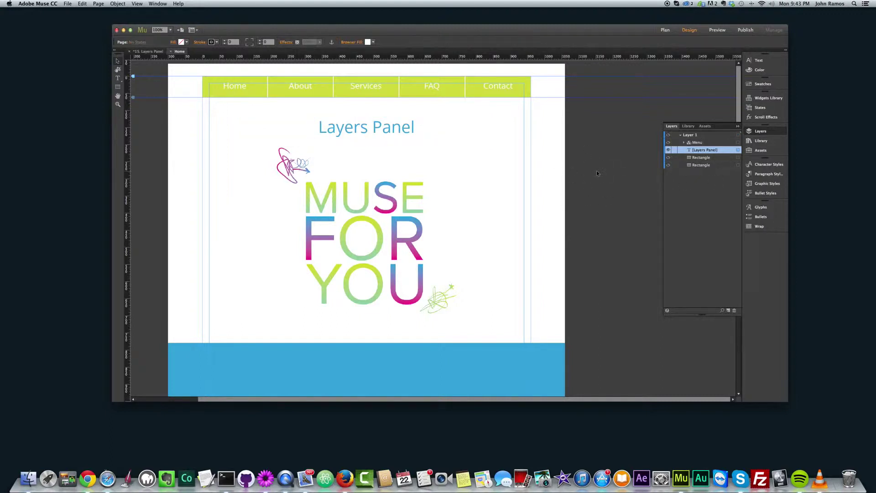
{"action": "key", "text": "super+alt+e"}
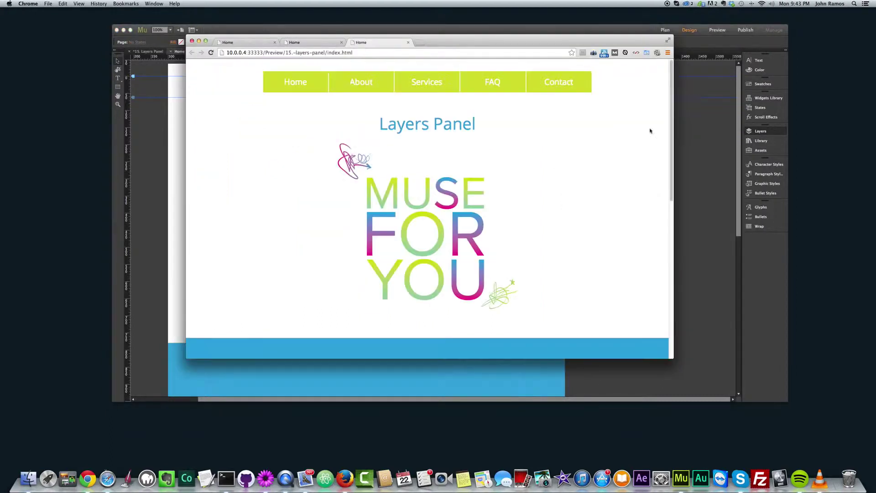
{"action": "mouse_move", "coordinate": [670, 89]}
{"action": "left_mouse_down"}
{"action": "mouse_move", "coordinate": [659, 267]}
{"action": "mouse_move", "coordinate": [667, 82]}
{"action": "left_mouse_up"}
{"action": "key", "text": "super+Tab"}
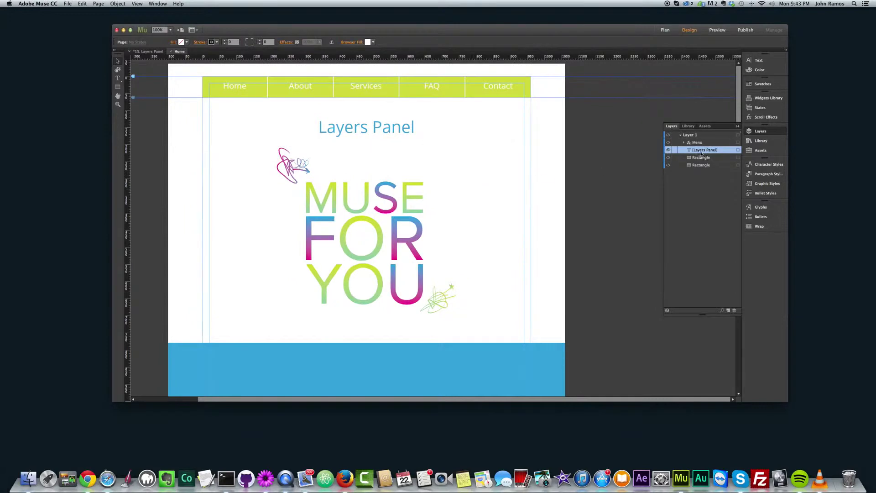
Step: Move Menu back to the bottom of Layer 1, check the scrolled page in a Chrome preview, and return to Adobe Muse
{"action": "left_click", "coordinate": [689, 142]}
{"action": "left_click_drag", "start_coordinate": [689, 145], "coordinate": [692, 169]}
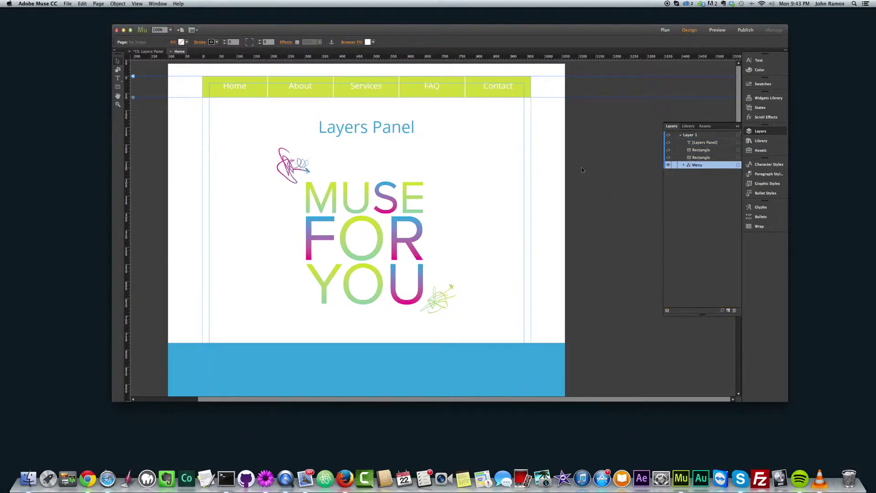
{"action": "key", "text": "super+shift+e"}
{"action": "left_click_drag", "start_coordinate": [672, 81], "coordinate": [661, 251]}
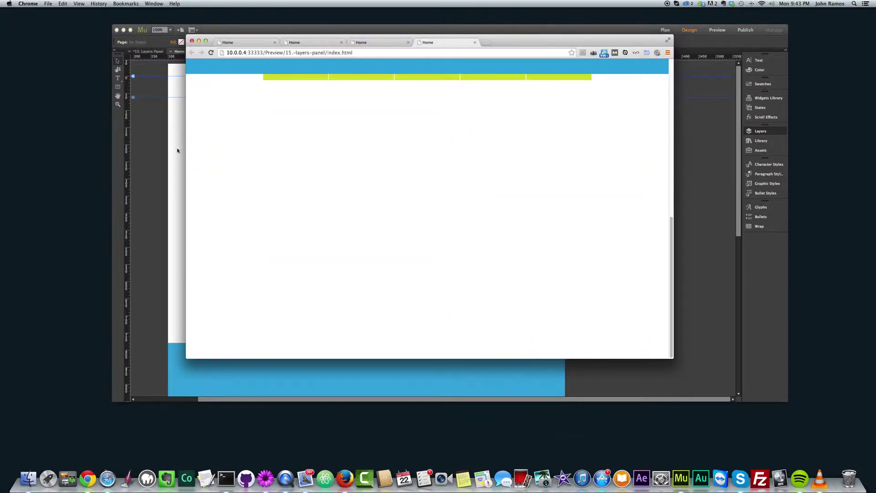
{"action": "left_click", "coordinate": [143, 142]}
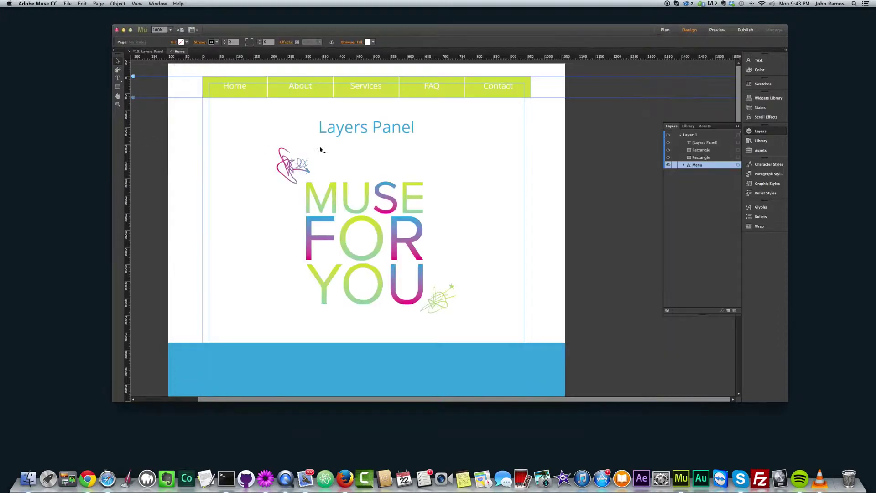
Step: Select the navigation menu on the page and arrange it with Bring To Front
{"action": "left_click", "coordinate": [431, 95]}
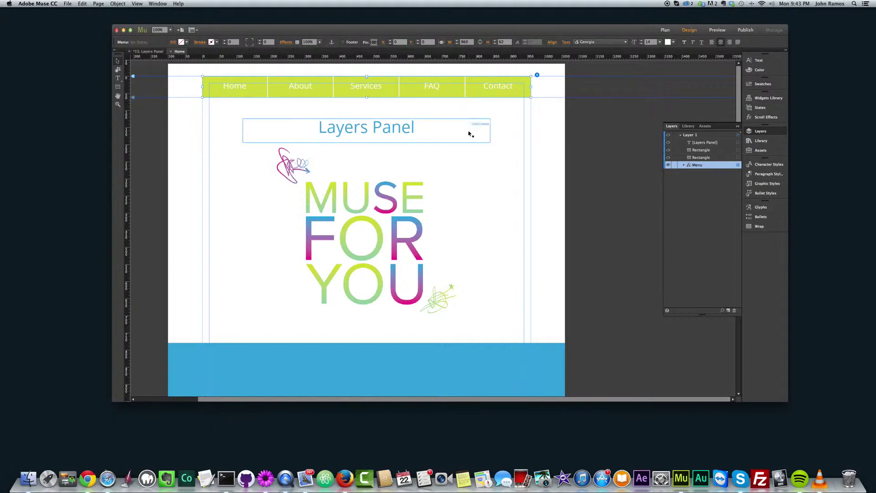
{"action": "left_click", "coordinate": [756, 132]}
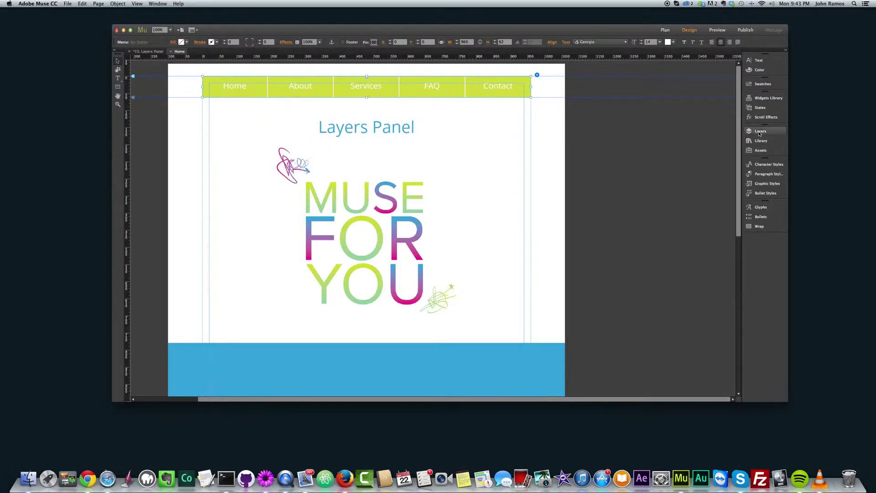
{"action": "left_click", "coordinate": [759, 133]}
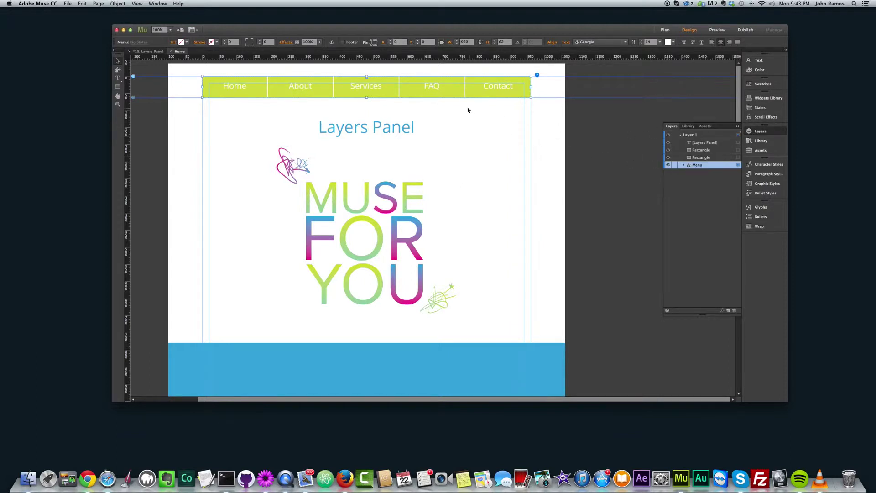
{"action": "right_click", "coordinate": [479, 92]}
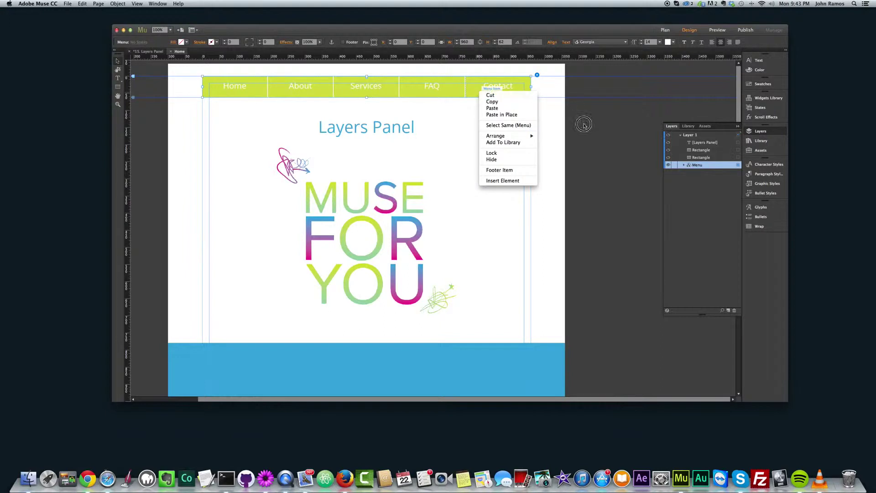
{"action": "left_click", "coordinate": [584, 125]}
{"action": "right_click", "coordinate": [482, 89]}
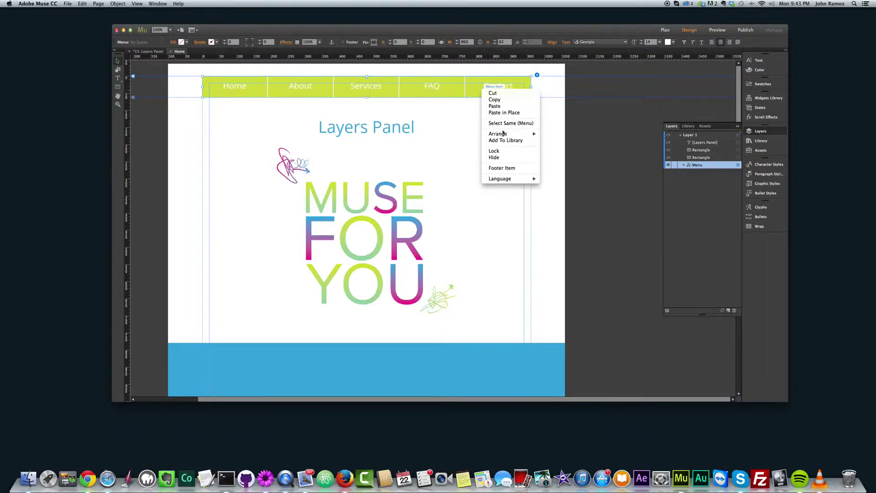
{"action": "mouse_move", "coordinate": [500, 135]}
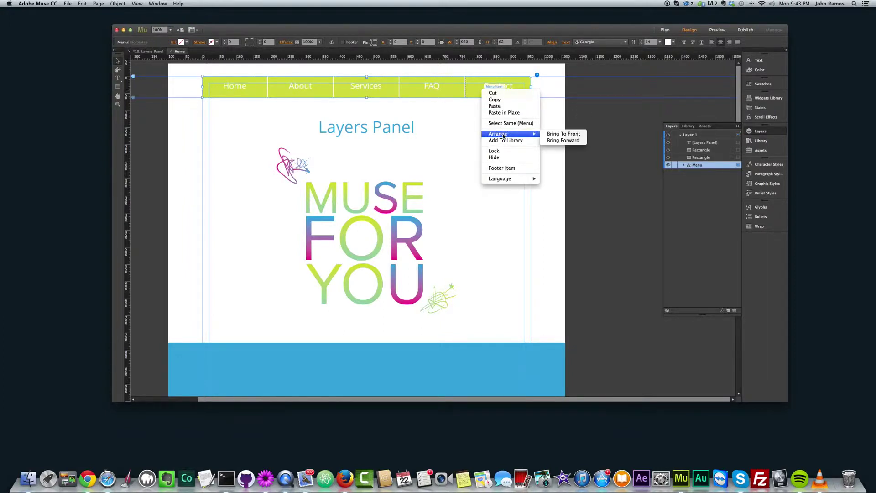
{"action": "left_click", "coordinate": [553, 134]}
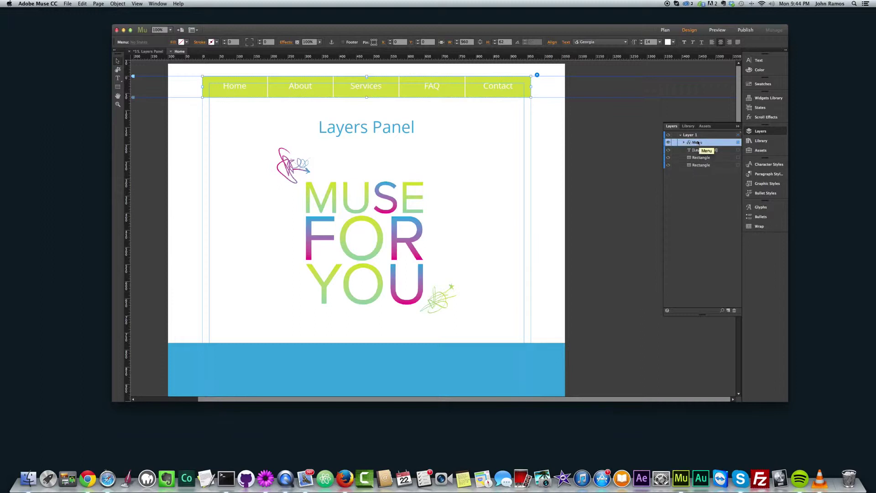
Step: Preview the page in Chrome with the menu in front, check it while scrolling down, and return to Adobe Muse
{"action": "right_click", "coordinate": [486, 93]}
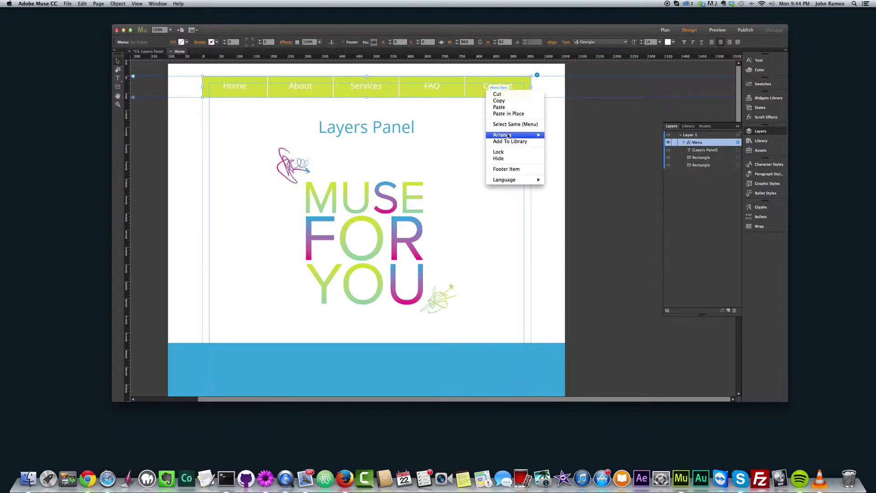
{"action": "left_click", "coordinate": [614, 111]}
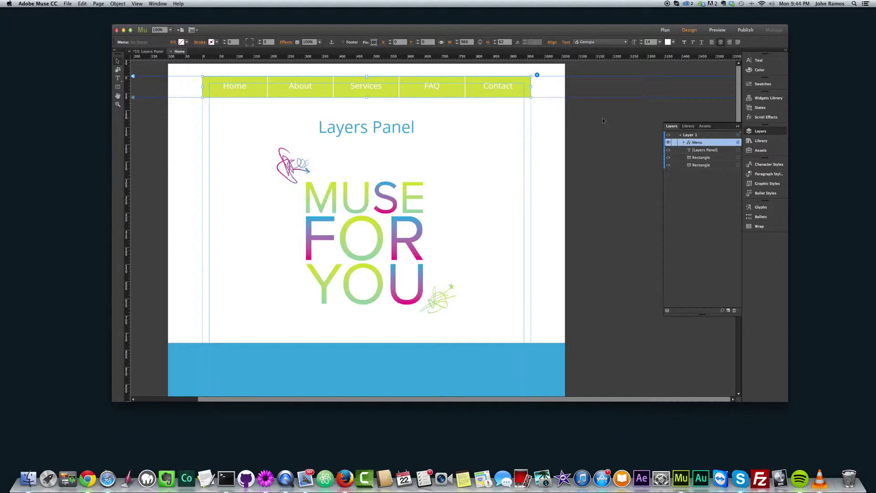
{"action": "key", "text": "super+alt+e"}
{"action": "scroll", "coordinate": [522, 118], "scroll_direction": "down", "scroll_amount": 8}
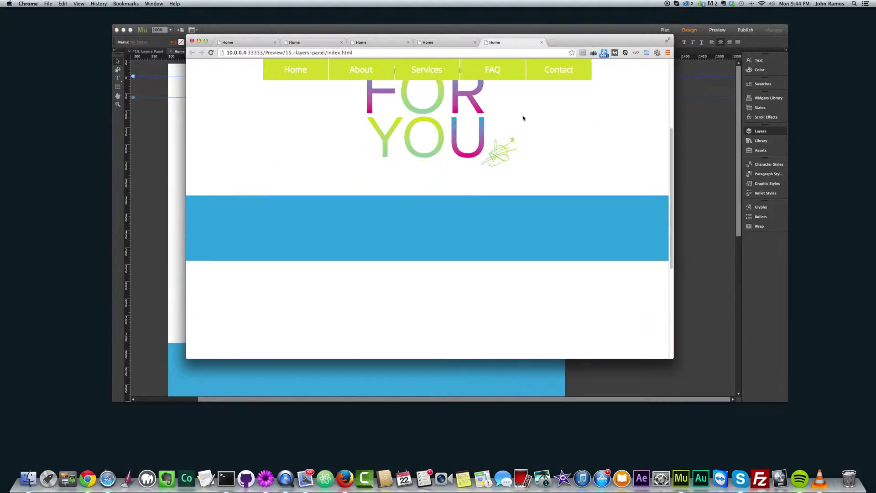
{"action": "left_click", "coordinate": [166, 139]}
Step: Arrange the selected navigation menu with Send To Back
{"action": "right_click", "coordinate": [390, 90]}
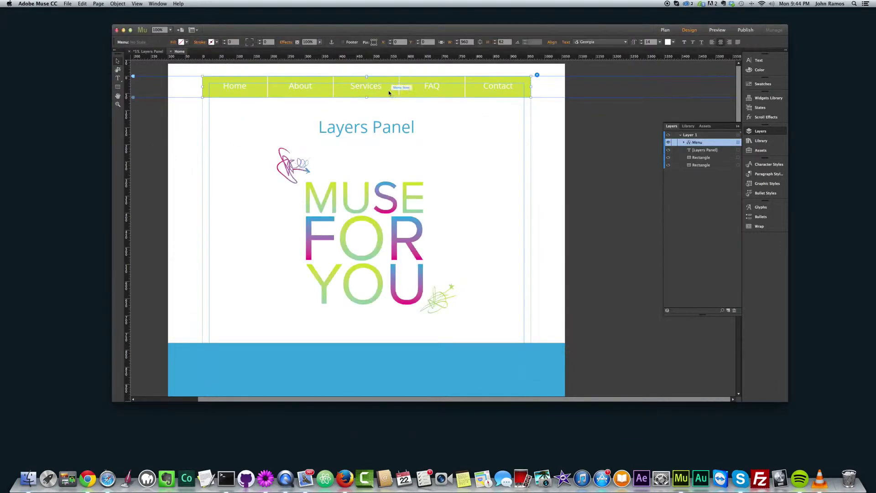
{"action": "mouse_move", "coordinate": [414, 135]}
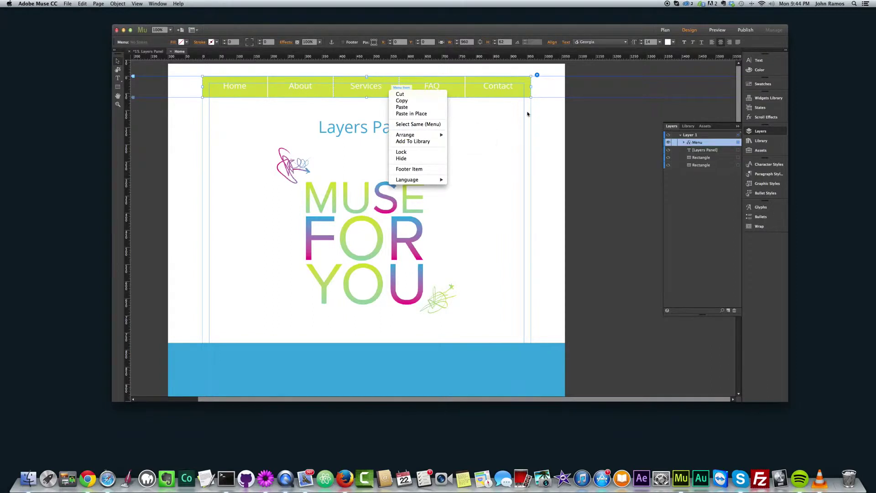
{"action": "key", "text": "Escape"}
{"action": "right_click", "coordinate": [491, 90]}
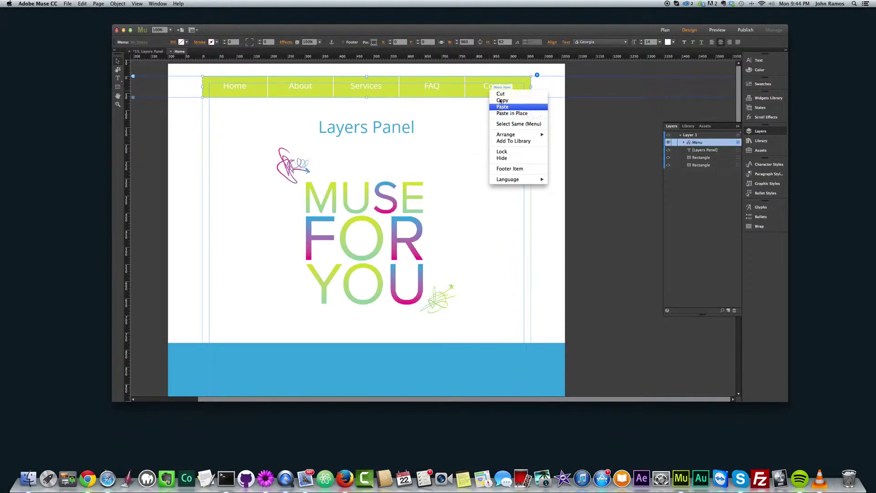
{"action": "mouse_move", "coordinate": [513, 135]}
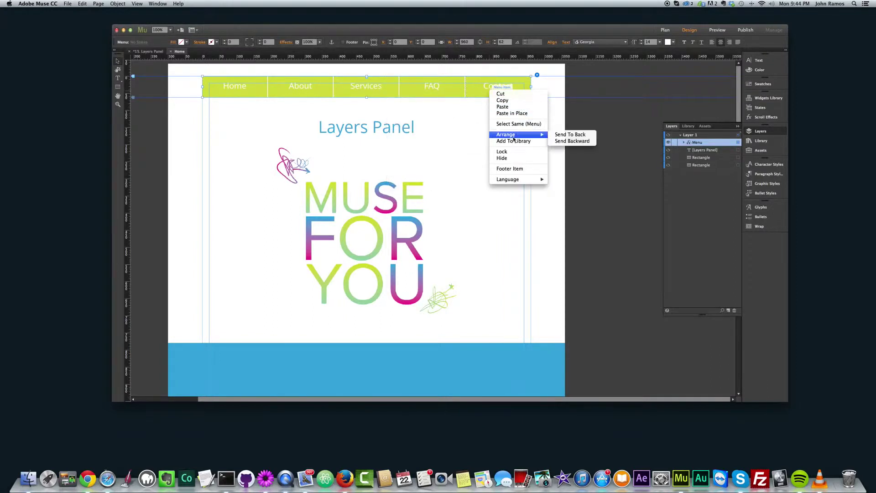
{"action": "left_click", "coordinate": [569, 135]}
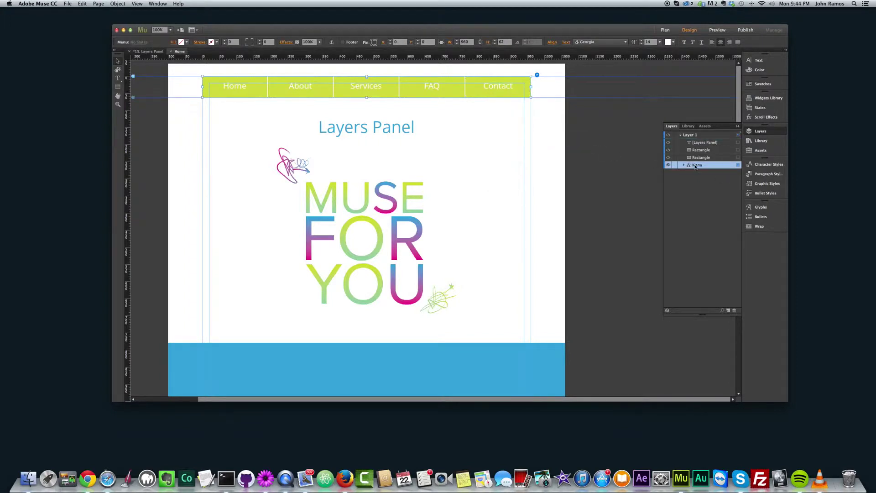
Step: Preview the page in Chrome with the menu sent to the back, check it while scrolling, and return to Adobe Muse
{"action": "key", "text": "super+shift+e"}
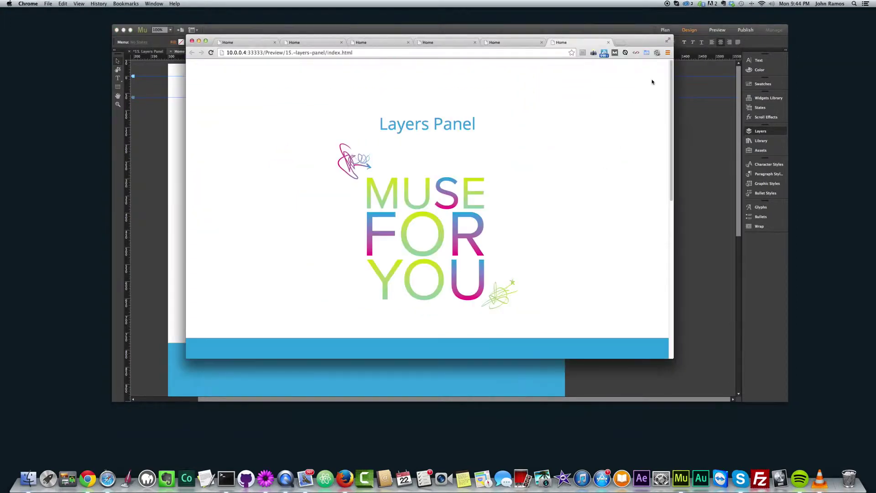
{"action": "left_click_drag", "start_coordinate": [670, 82], "coordinate": [626, 85]}
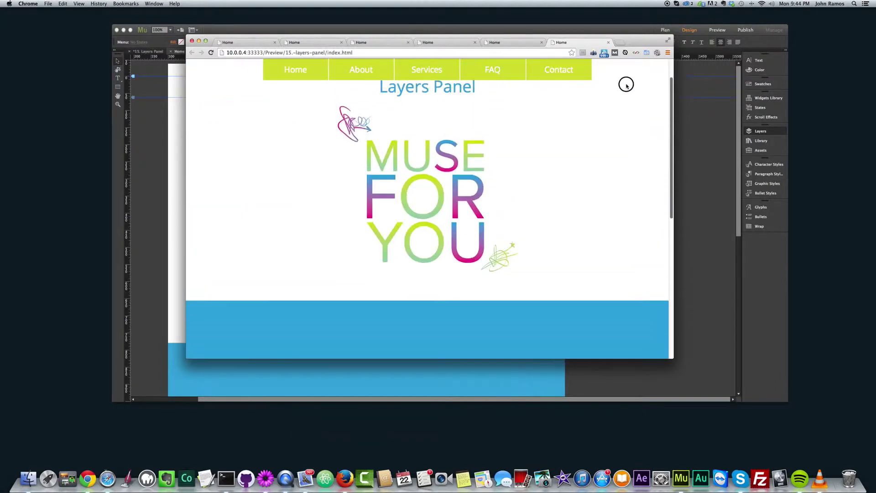
{"action": "left_click", "coordinate": [176, 120]}
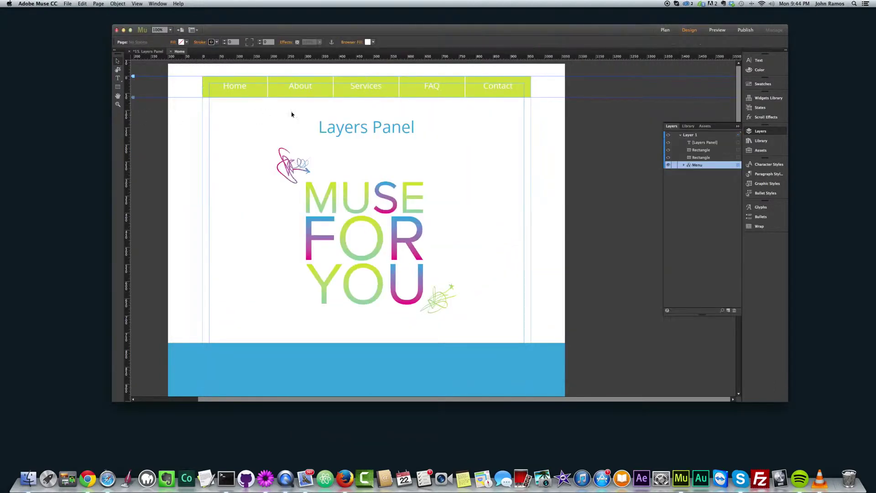
Step: Select the navigation menu on the page and arrange it with Bring To Front again
{"action": "left_click", "coordinate": [311, 95]}
{"action": "right_click", "coordinate": [324, 90]}
{"action": "mouse_move", "coordinate": [356, 135]}
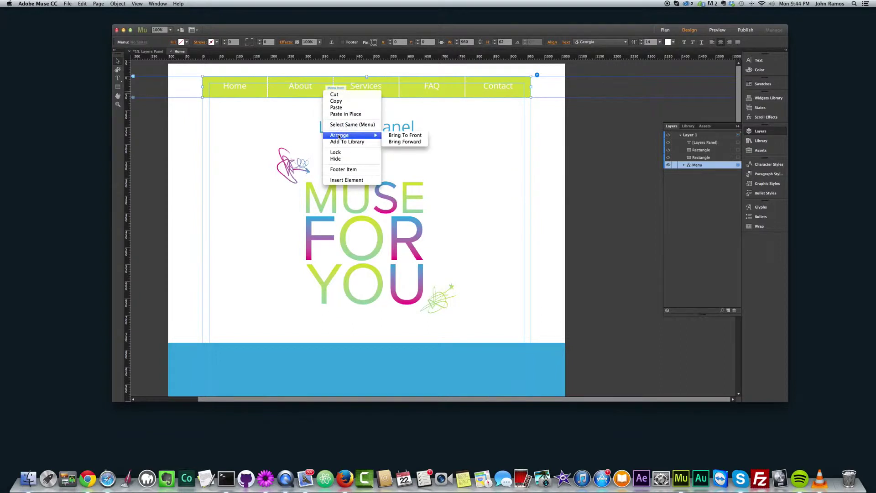
{"action": "left_click", "coordinate": [395, 136]}
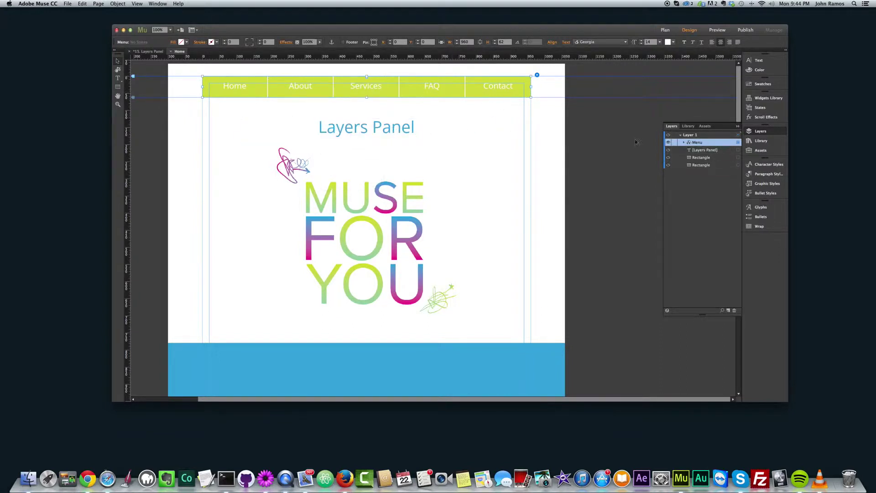
Step: Preview the page in Chrome once more, check the menu's position at the page top, and return to Adobe Muse
{"action": "key", "text": "super+shift+e"}
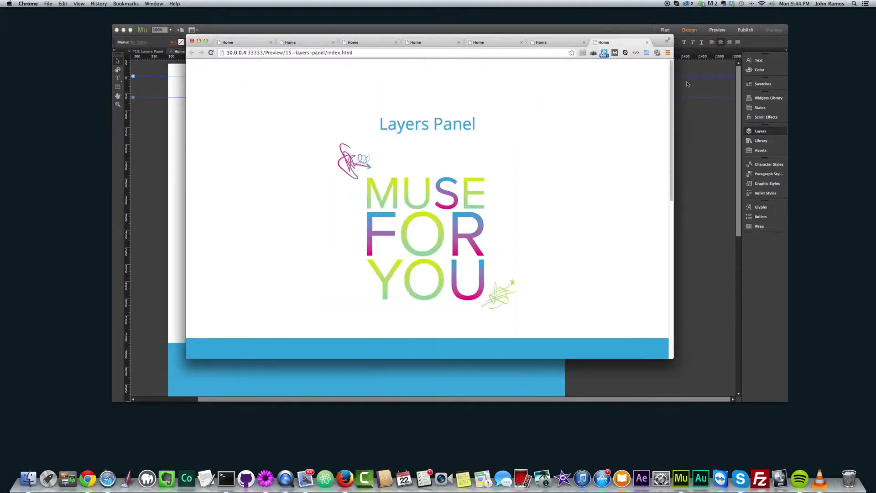
{"action": "mouse_move", "coordinate": [673, 77]}
{"action": "left_mouse_down"}
{"action": "mouse_move", "coordinate": [663, 264]}
{"action": "mouse_move", "coordinate": [676, 94]}
{"action": "mouse_move", "coordinate": [659, 258]}
{"action": "mouse_move", "coordinate": [667, 73]}
{"action": "left_mouse_up"}
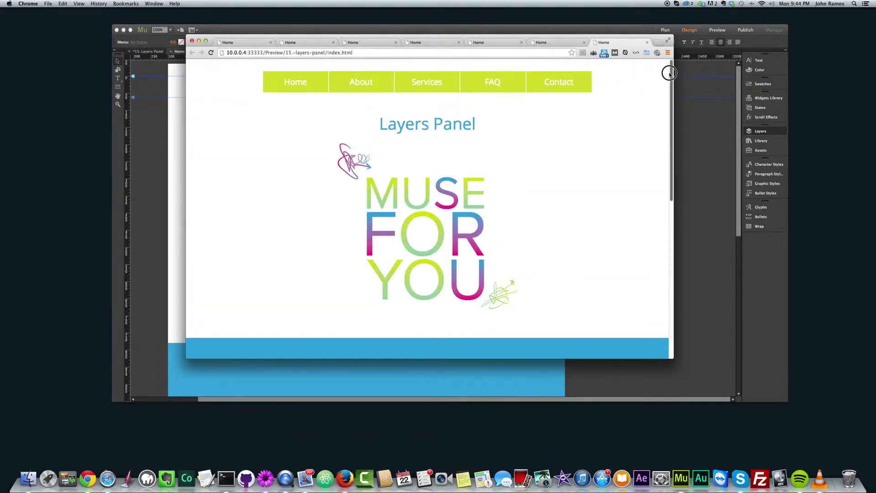
{"action": "left_click", "coordinate": [147, 142]}
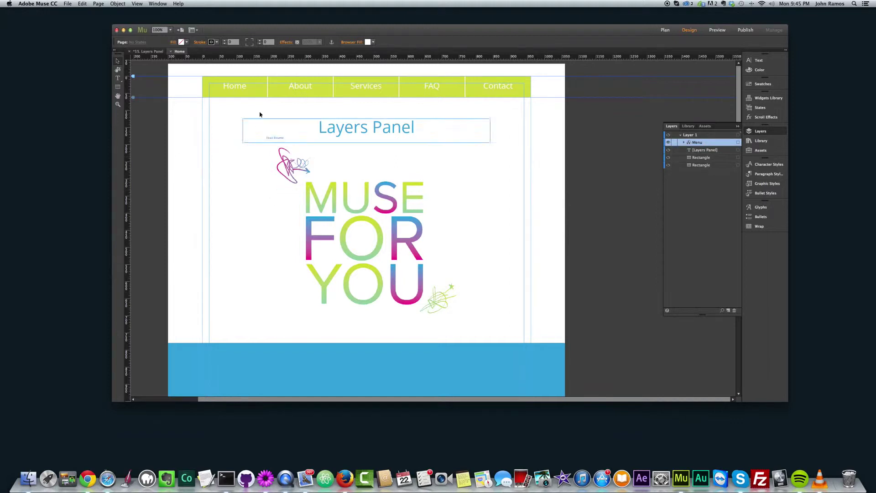
Step: Review Layer 1's stacking order by highlighting Menu, the Layers Panel text and the two rectangles one after another
{"action": "left_click", "coordinate": [701, 143]}
{"action": "left_click", "coordinate": [702, 149]}
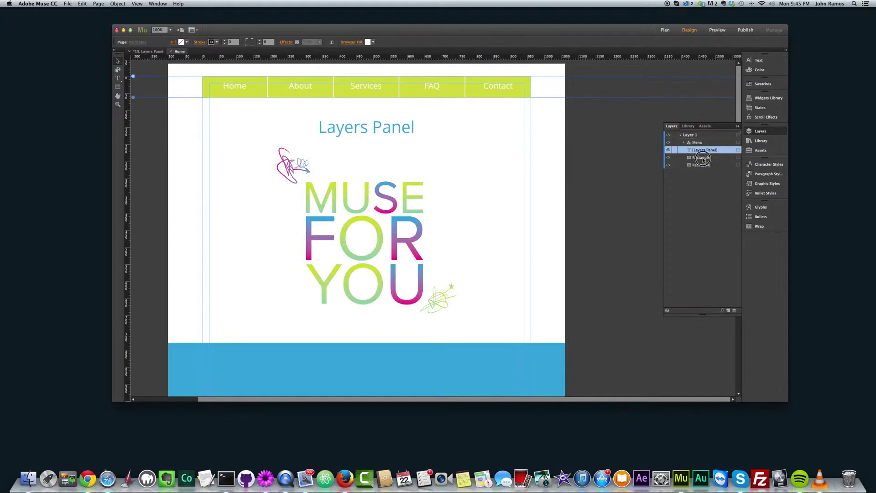
{"action": "left_click", "coordinate": [700, 164]}
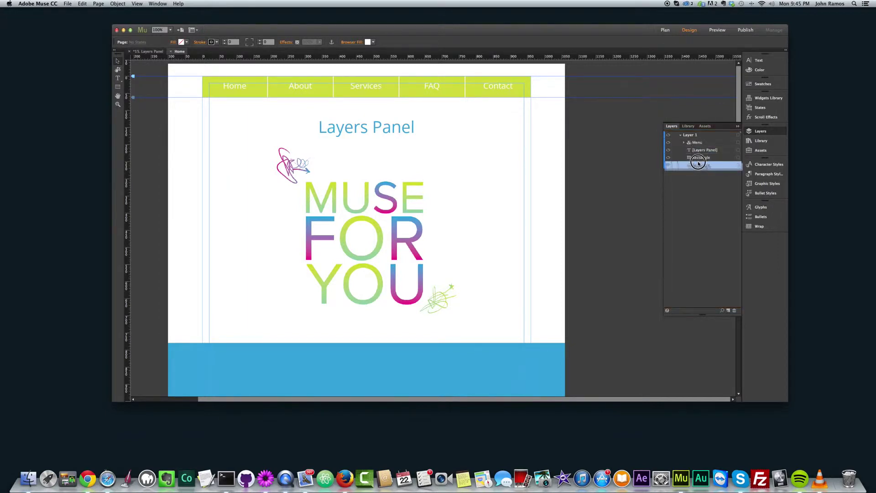
{"action": "left_click", "coordinate": [698, 155]}
{"action": "mouse_move", "coordinate": [698, 154]}
{"action": "left_mouse_down"}
{"action": "mouse_move", "coordinate": [700, 173]}
{"action": "mouse_move", "coordinate": [701, 157]}
{"action": "left_mouse_up"}
Step: Add a new layer above Layer 1 and check its Layer Options, accepting them unchanged
{"action": "left_click", "coordinate": [729, 310]}
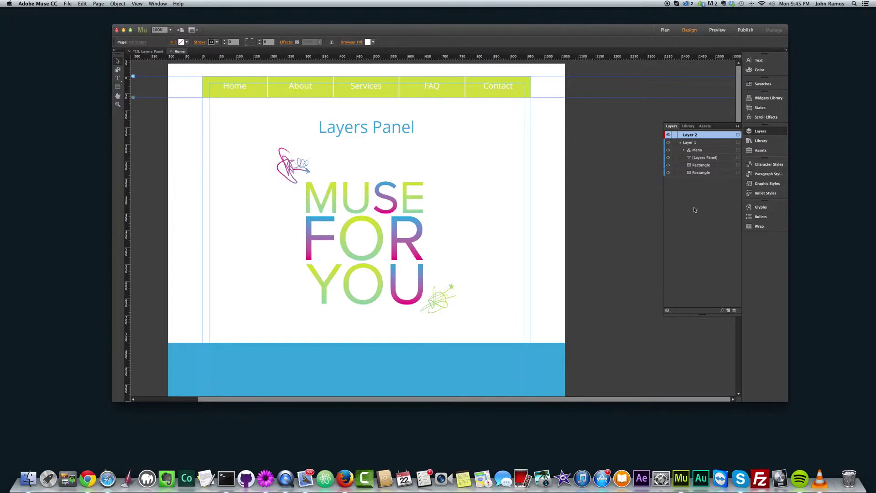
{"action": "right_click", "coordinate": [693, 136]}
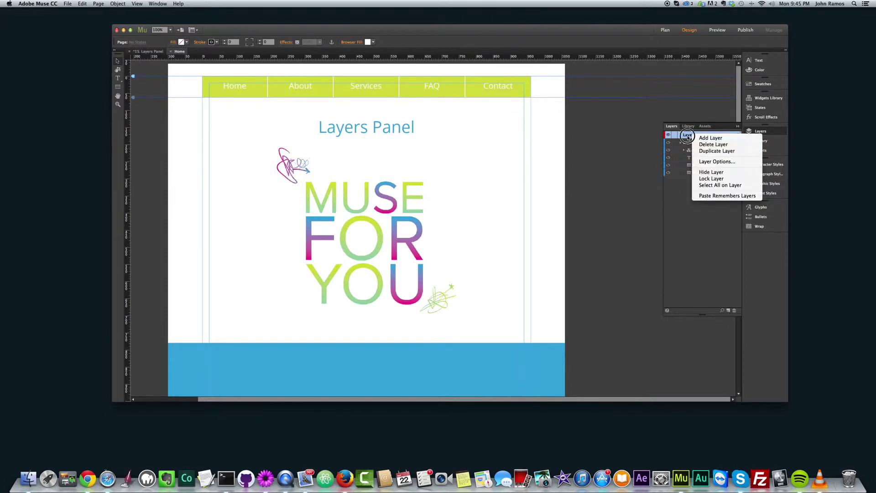
{"action": "left_click", "coordinate": [688, 137]}
{"action": "right_click", "coordinate": [691, 136]}
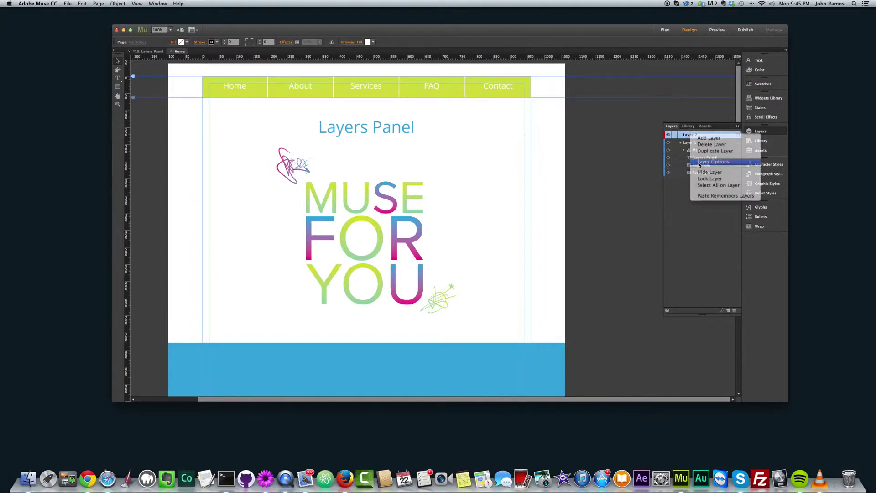
{"action": "left_click", "coordinate": [714, 162]}
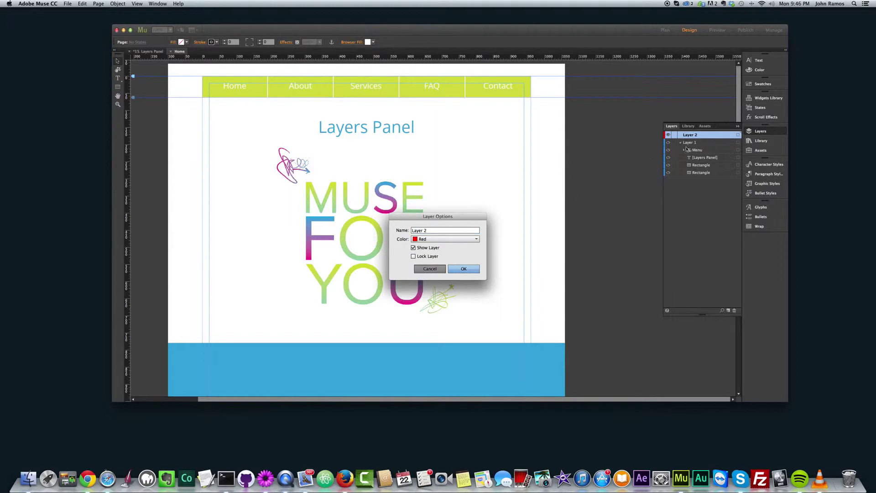
{"action": "key", "text": "Return"}
Step: Set Layer 2's color to Green in its Layer Options
{"action": "right_click", "coordinate": [688, 135]}
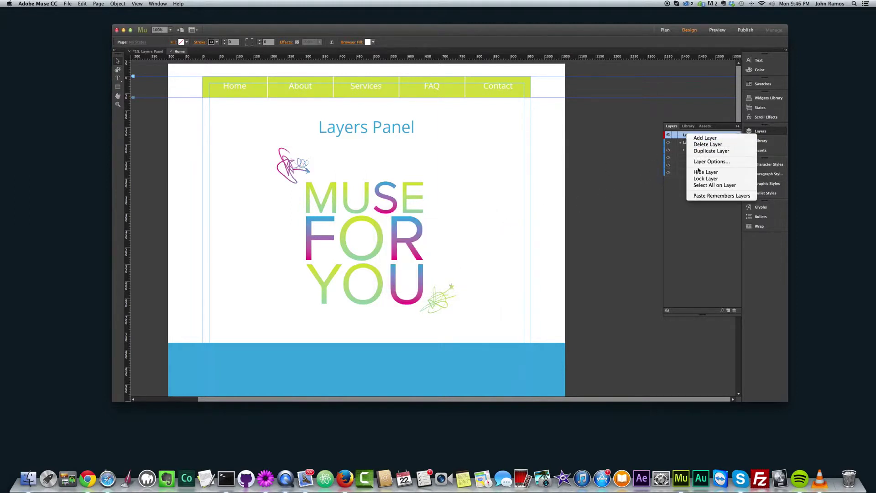
{"action": "left_click", "coordinate": [704, 161]}
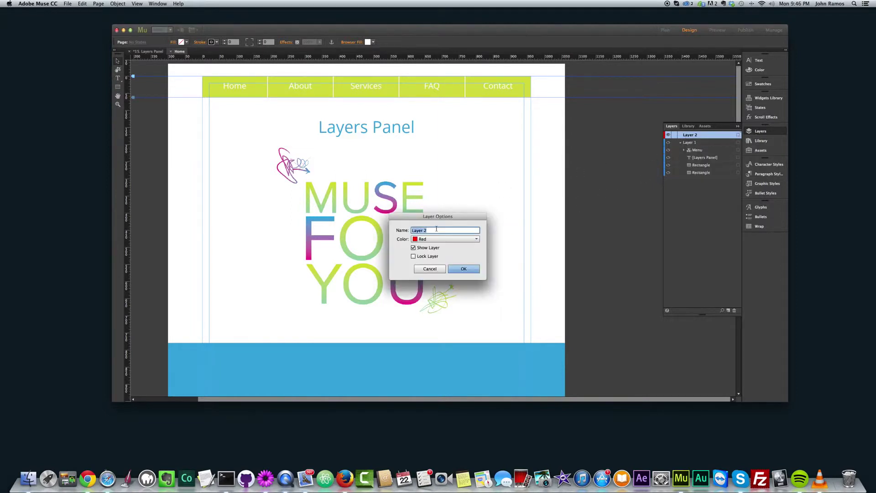
{"action": "left_click", "coordinate": [477, 239]}
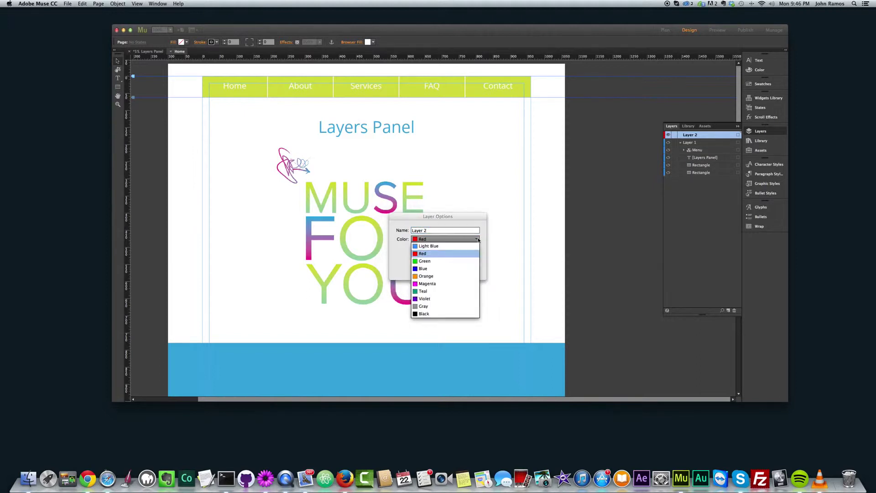
{"action": "left_click", "coordinate": [434, 262]}
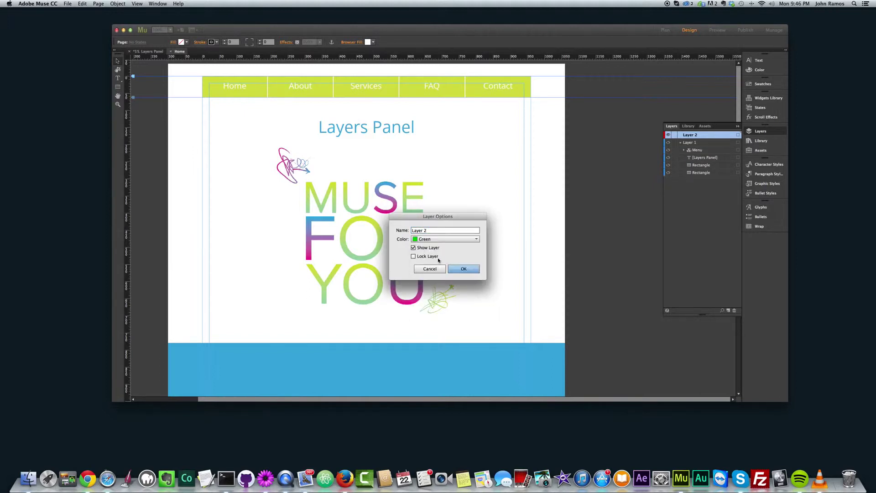
{"action": "left_click", "coordinate": [463, 269]}
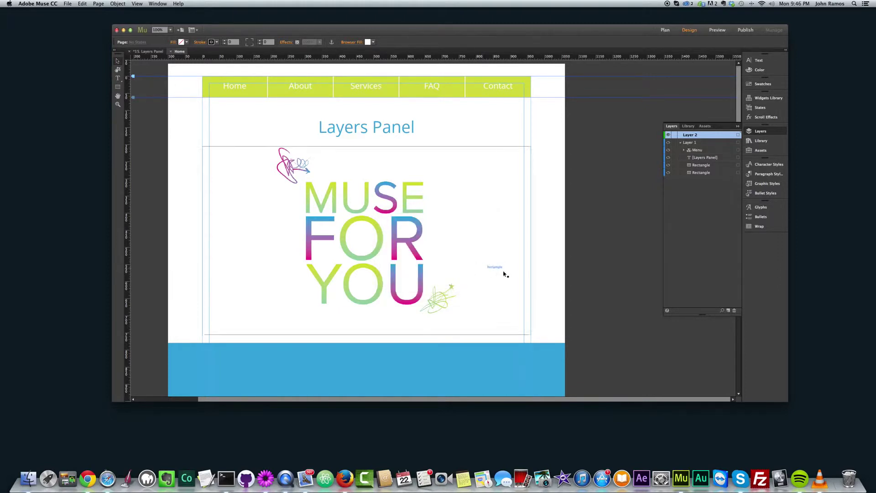
Step: Draw a full-width rectangle about 1160 by 246 px on Layer 2, below the blue band
{"action": "scroll", "coordinate": [502, 273], "scroll_direction": "down", "scroll_amount": 5}
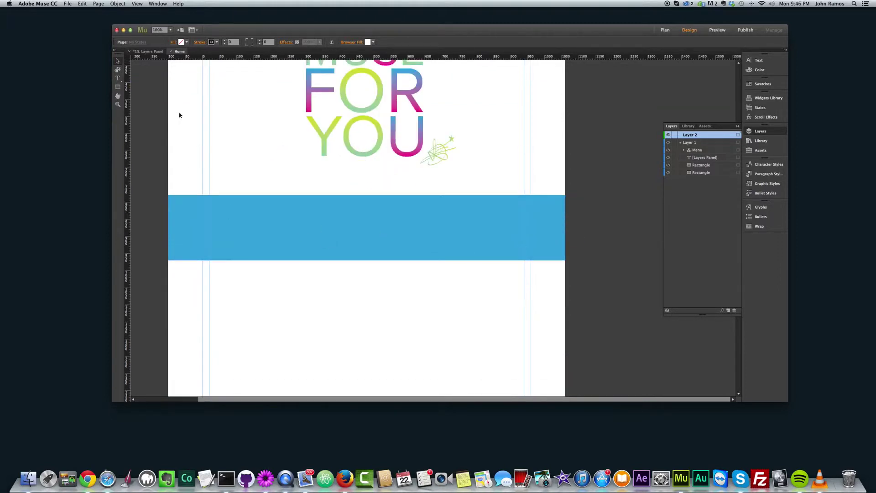
{"action": "left_click", "coordinate": [117, 87]}
{"action": "left_click_drag", "start_coordinate": [167, 299], "coordinate": [565, 376]}
{"action": "key", "text": "v"}
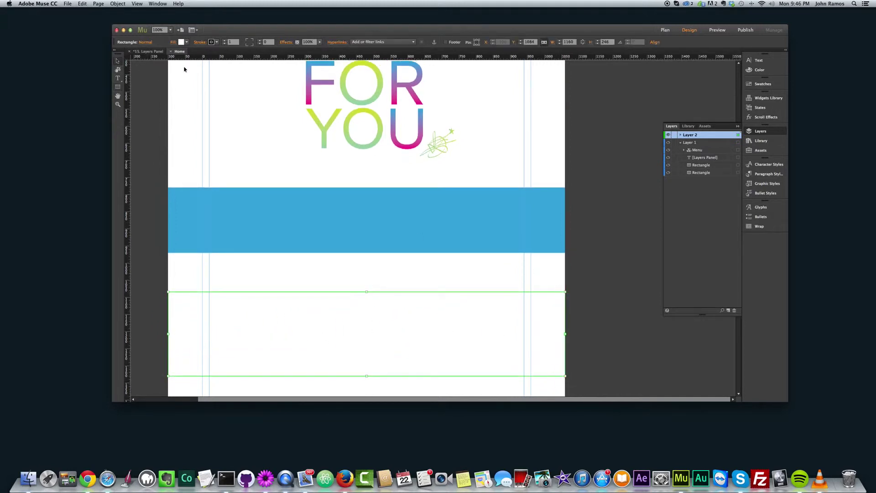
Step: Expand Layer 2 and highlight the new rectangle listed inside it
{"action": "left_click", "coordinate": [679, 135]}
{"action": "left_click", "coordinate": [697, 142]}
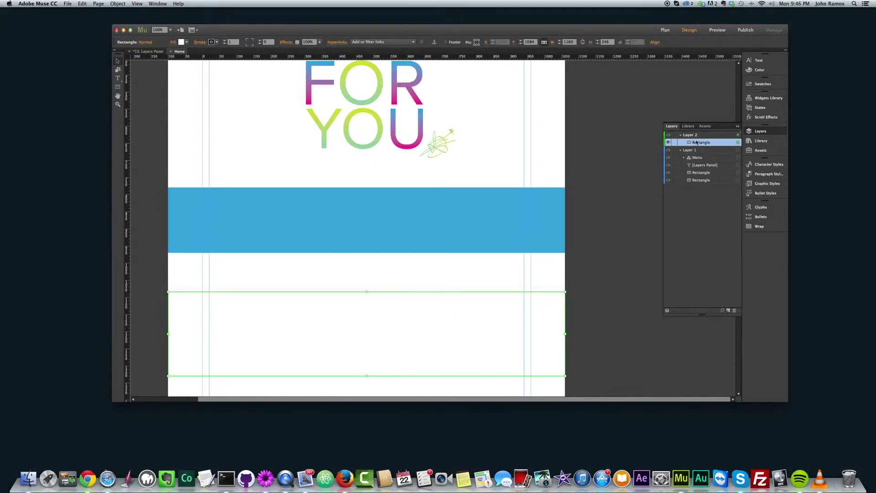
{"action": "mouse_move", "coordinate": [696, 143]}
{"action": "left_mouse_down"}
{"action": "mouse_move", "coordinate": [697, 185]}
{"action": "mouse_move", "coordinate": [691, 136]}
{"action": "left_mouse_up"}
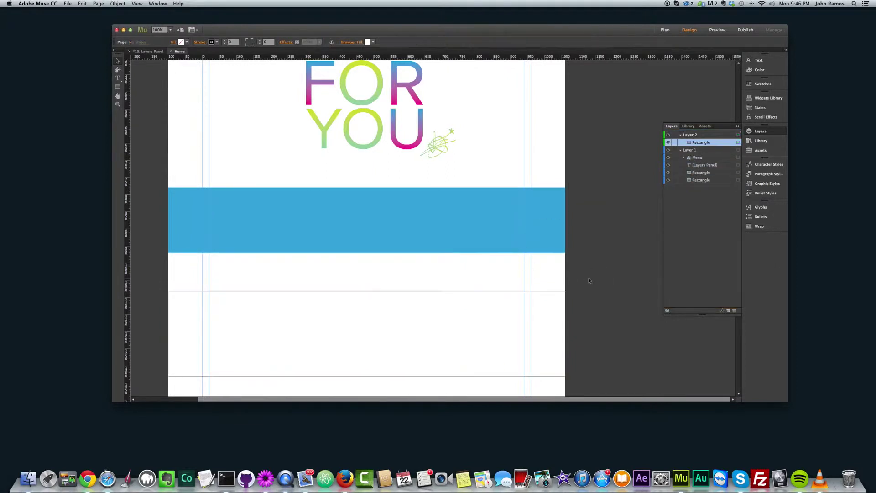
Step: Set the stroke of Layer 2's rectangle to None
{"action": "scroll", "coordinate": [502, 273], "scroll_direction": "down", "scroll_amount": 3}
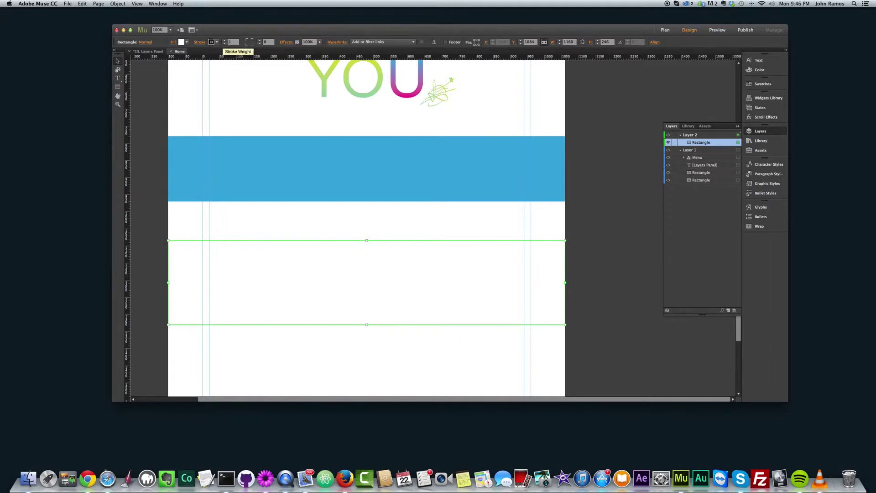
{"action": "left_click", "coordinate": [217, 42]}
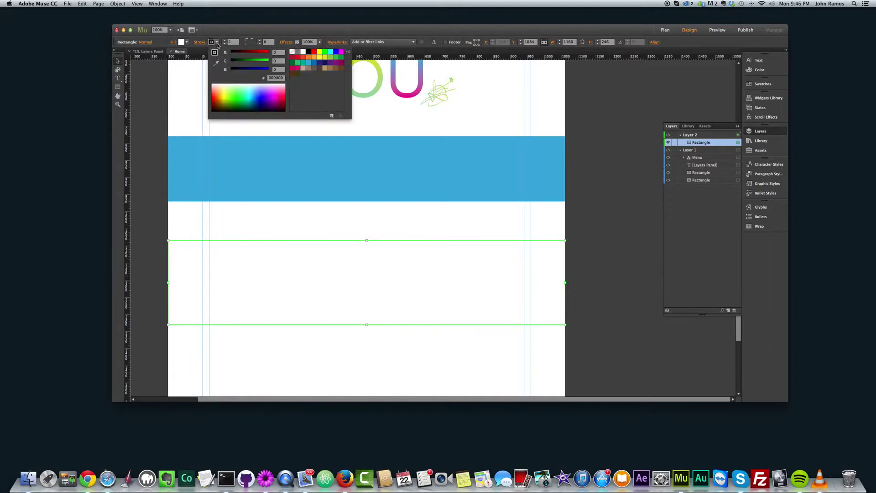
{"action": "left_click", "coordinate": [292, 53]}
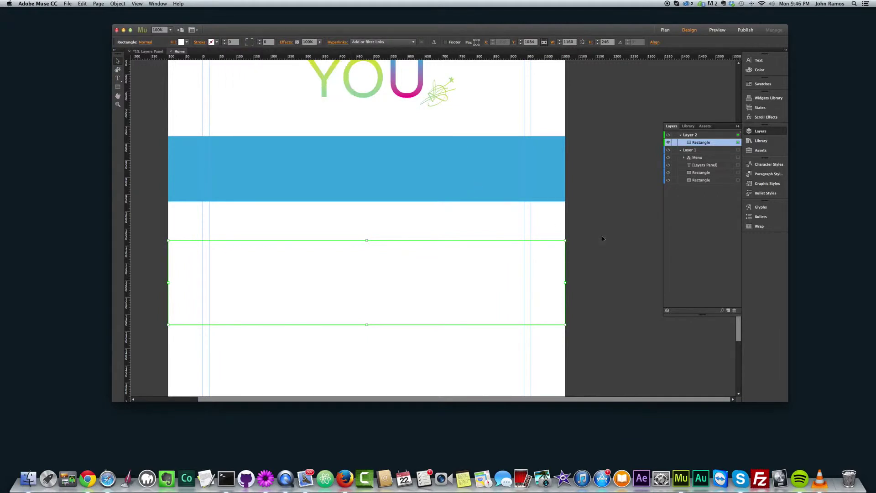
Step: Add another new layer above Layer 2
{"action": "left_click", "coordinate": [728, 311]}
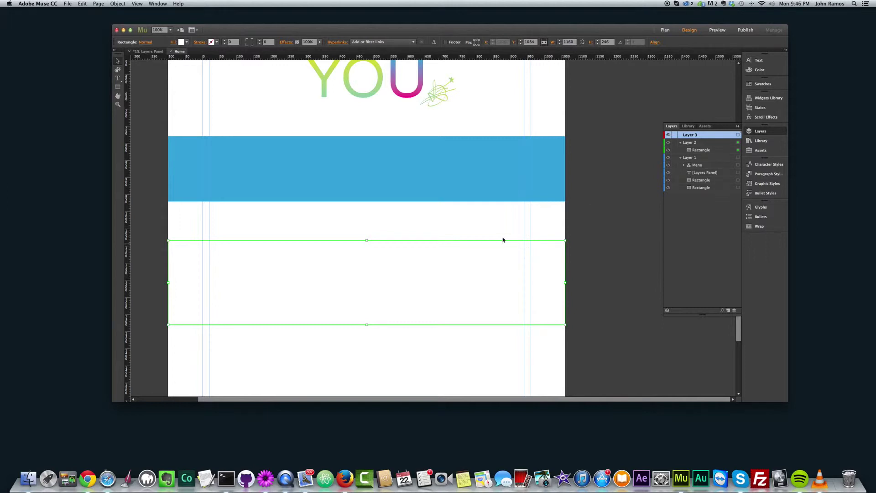
Step: Paste a copy of the rectangle onto Layer 3 and place it lower on the page, at about Y 1273
{"action": "key", "text": "super+v"}
{"action": "key", "text": "super+z"}
{"action": "key", "text": "super+v"}
{"action": "left_click_drag", "start_coordinate": [439, 239], "coordinate": [427, 359]}
Step: Fill Layer 2's rectangle with the lime green sampled from the upper part of the O in the YOU lettering
{"action": "left_click", "coordinate": [412, 283]}
{"action": "left_click", "coordinate": [186, 42]}
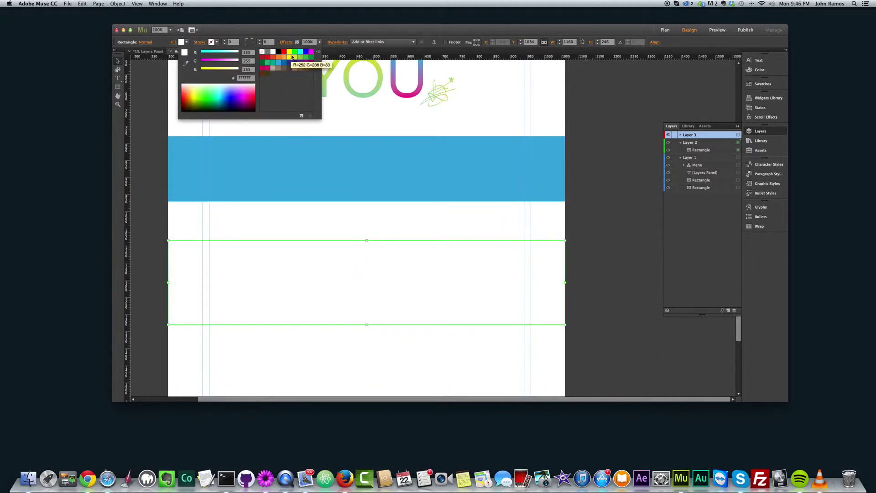
{"action": "left_click", "coordinate": [186, 62]}
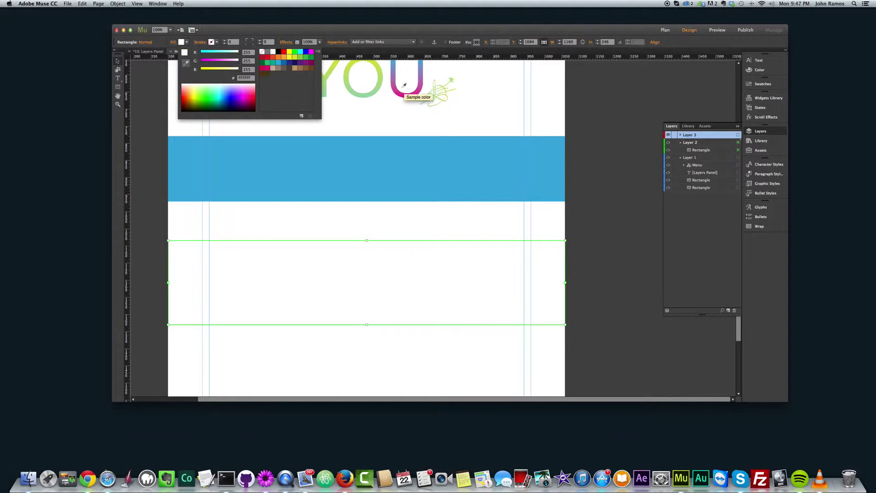
{"action": "left_click", "coordinate": [376, 70]}
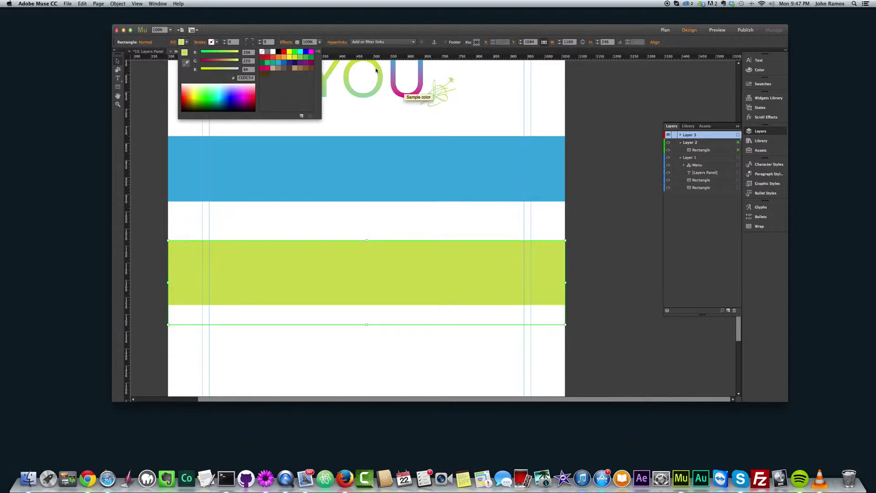
Step: Fill Layer 3's rectangle with the pale green sampled from the lower part of the O in the YOU lettering
{"action": "left_click", "coordinate": [401, 336]}
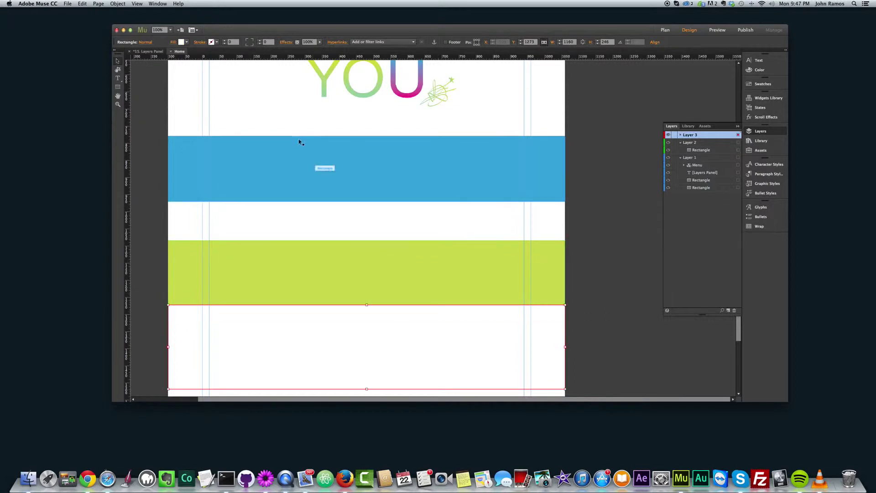
{"action": "left_click", "coordinate": [179, 42]}
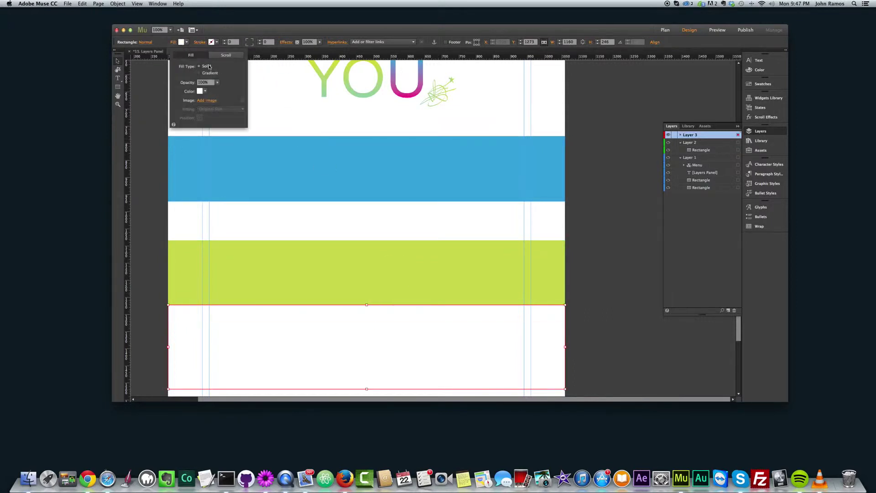
{"action": "left_click", "coordinate": [187, 43]}
{"action": "left_click", "coordinate": [186, 63]}
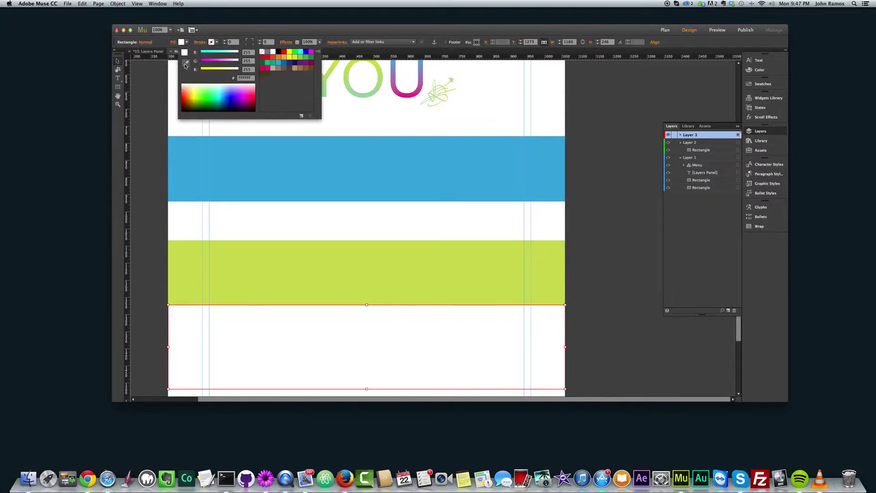
{"action": "left_click", "coordinate": [366, 93]}
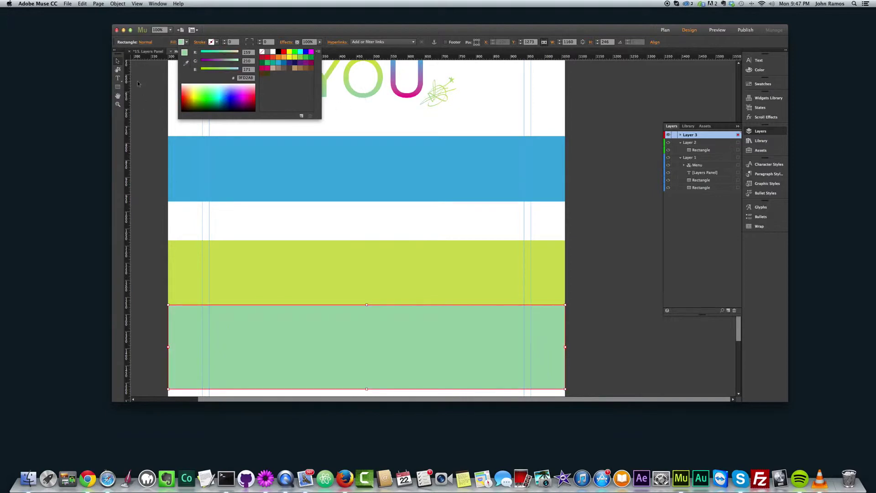
Step: Move the pale green rectangle down to about Y 1480, leaving a white gap below the lime band
{"action": "left_click", "coordinate": [117, 61]}
{"action": "left_click", "coordinate": [548, 199]}
{"action": "scroll", "coordinate": [508, 239], "scroll_direction": "down", "scroll_amount": 3}
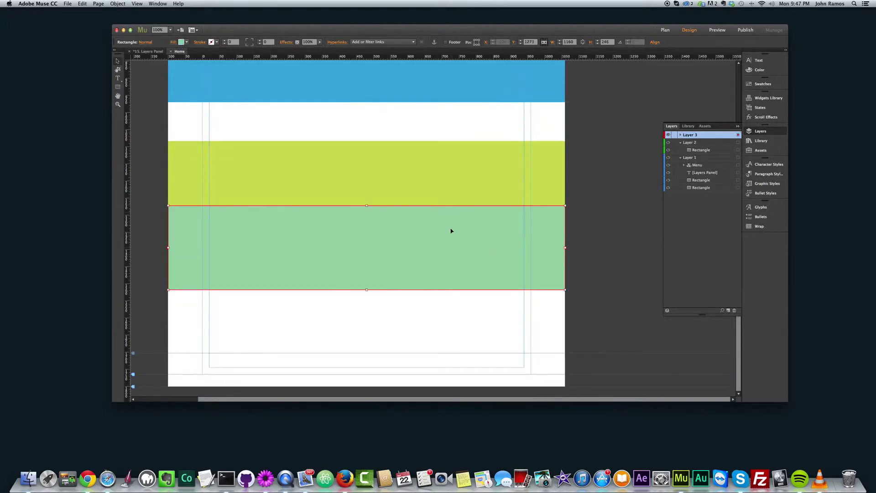
{"action": "left_click_drag", "start_coordinate": [449, 230], "coordinate": [450, 301]}
Step: Expand Layer 3 and move its pale green rectangle into Layer 2, above the lime rectangle
{"action": "left_click", "coordinate": [450, 194]}
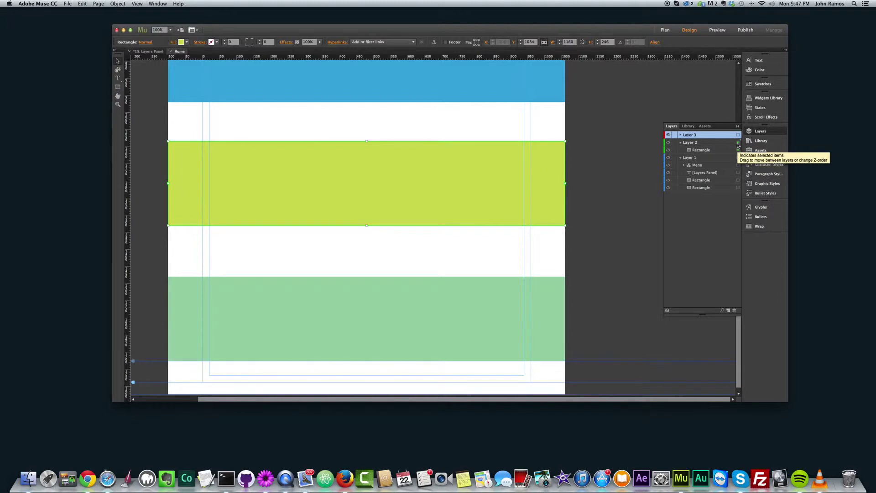
{"action": "left_click", "coordinate": [418, 305]}
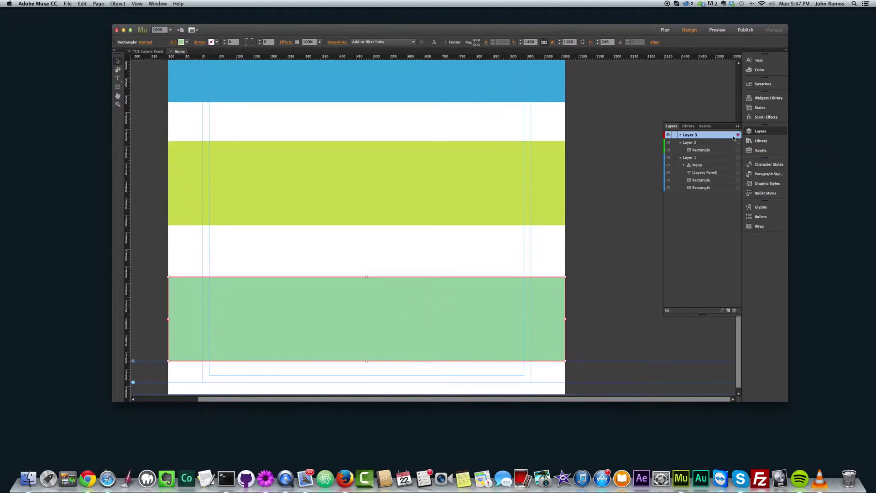
{"action": "left_click", "coordinate": [679, 136]}
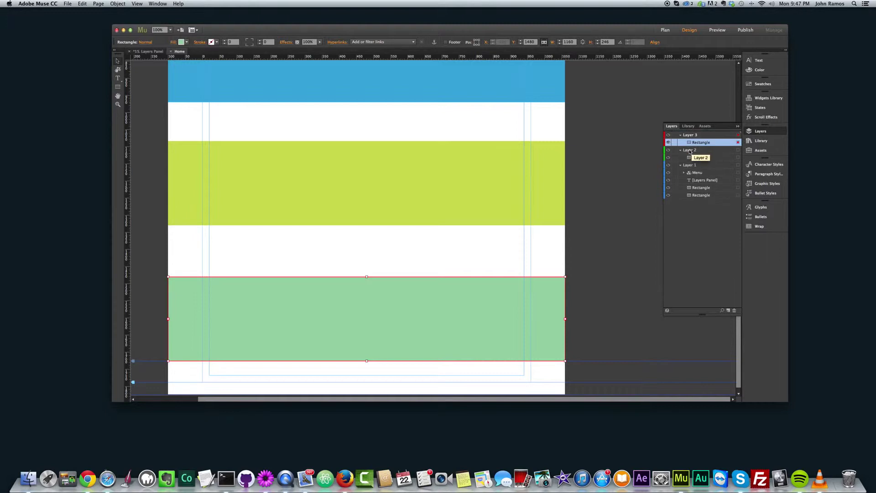
{"action": "left_click", "coordinate": [700, 143]}
{"action": "left_click_drag", "start_coordinate": [700, 142], "coordinate": [692, 158]}
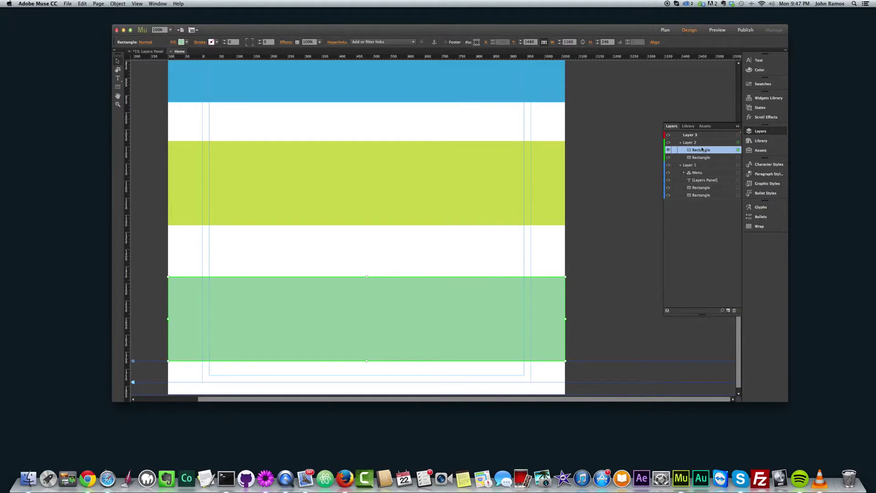
Step: Move the Menu from Layer 1 to the top of Layer 2
{"action": "left_click", "coordinate": [680, 143]}
{"action": "left_click", "coordinate": [691, 135]}
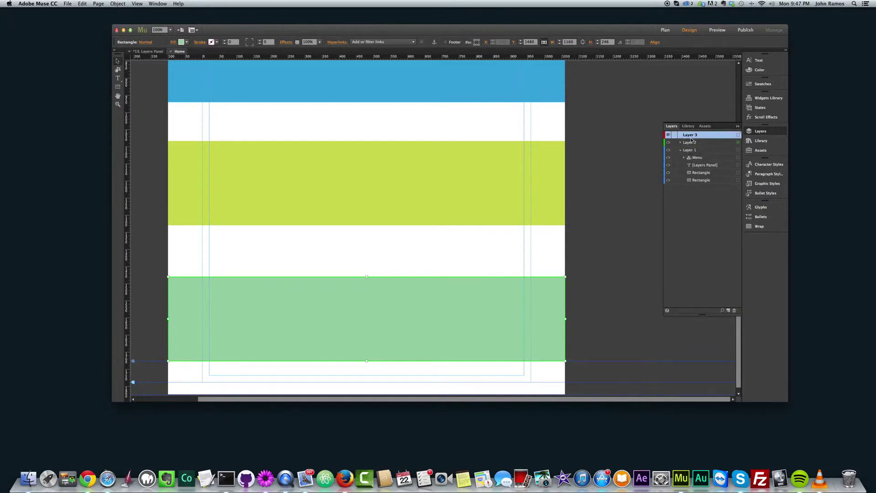
{"action": "scroll", "coordinate": [611, 154], "scroll_direction": "up", "scroll_amount": 10}
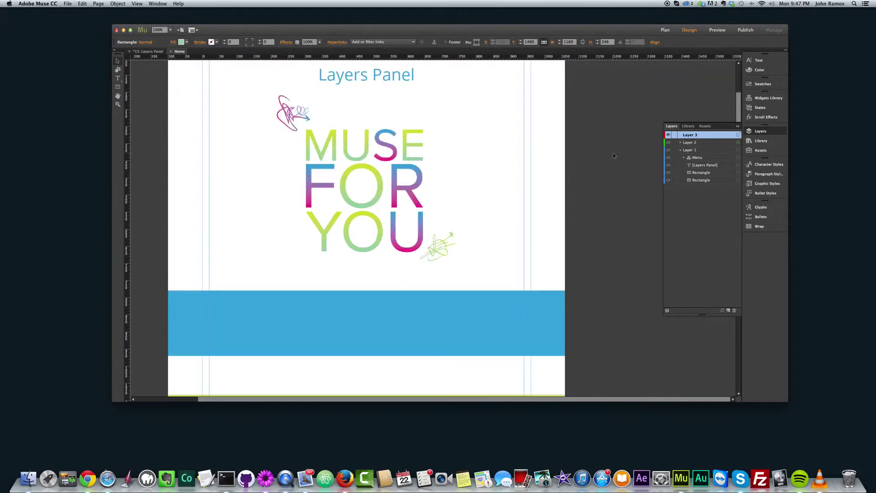
{"action": "left_click", "coordinate": [693, 158]}
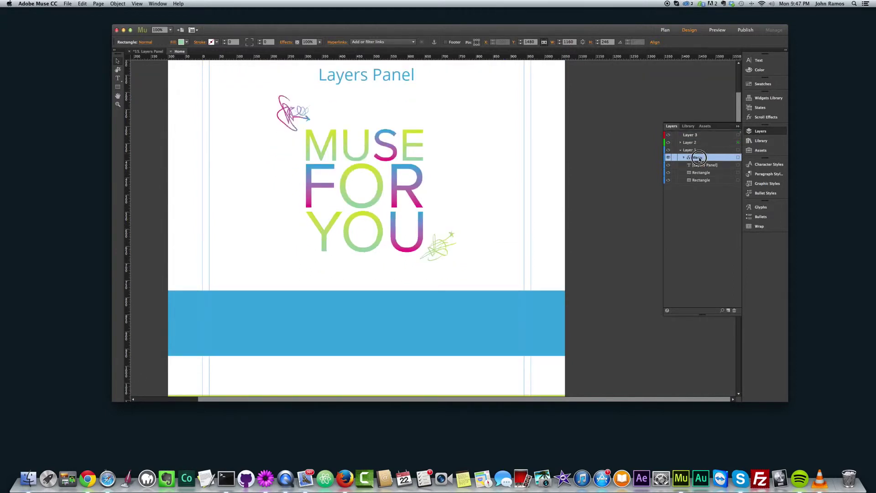
{"action": "mouse_move", "coordinate": [692, 158]}
{"action": "left_mouse_down"}
{"action": "mouse_move", "coordinate": [688, 143]}
{"action": "mouse_move", "coordinate": [696, 153]}
{"action": "mouse_move", "coordinate": [685, 152]}
{"action": "left_mouse_up"}
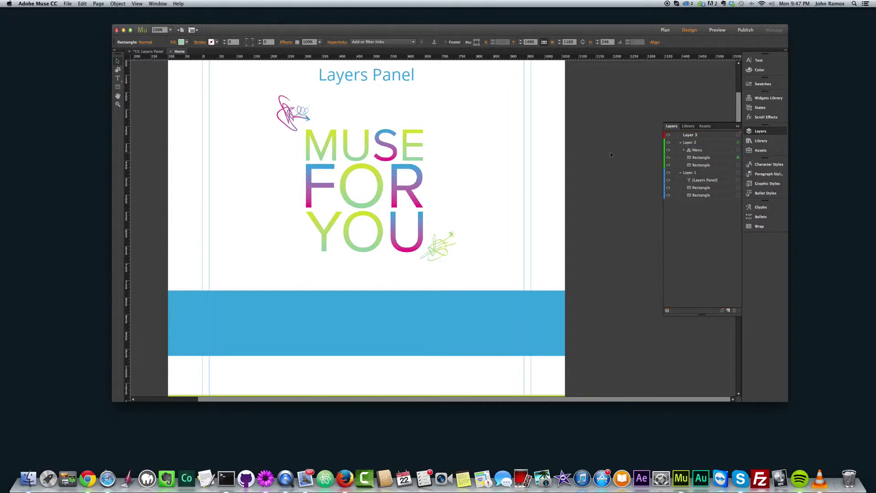
Step: Preview the page in the browser, check the pinned menu over the coloured bands, and return to Muse
{"action": "scroll", "coordinate": [610, 152], "scroll_direction": "up", "scroll_amount": 3}
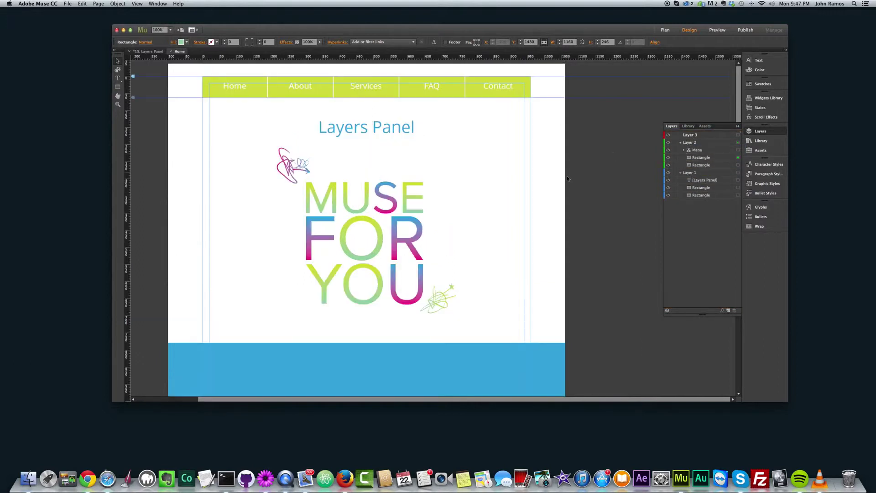
{"action": "left_click", "coordinate": [694, 174]}
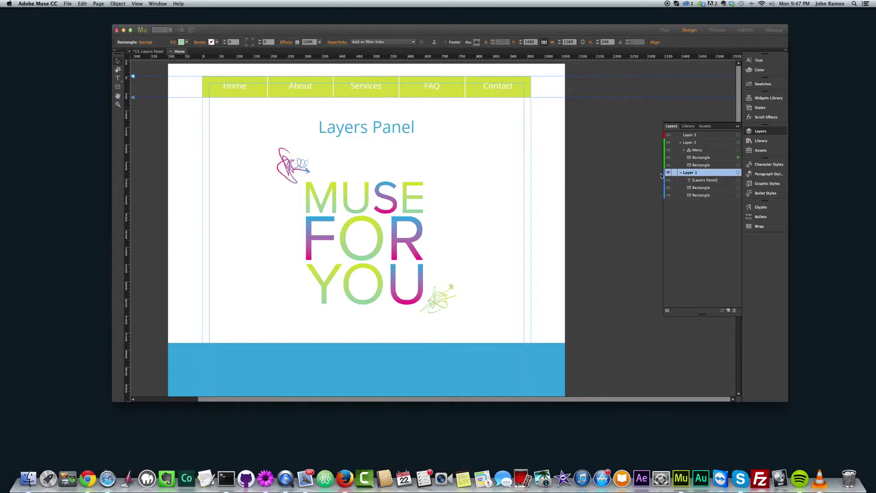
{"action": "key", "text": "super+shift+e"}
{"action": "scroll", "coordinate": [587, 168], "scroll_direction": "down", "scroll_amount": 2}
{"action": "scroll", "coordinate": [586, 167], "scroll_direction": "down", "scroll_amount": 5}
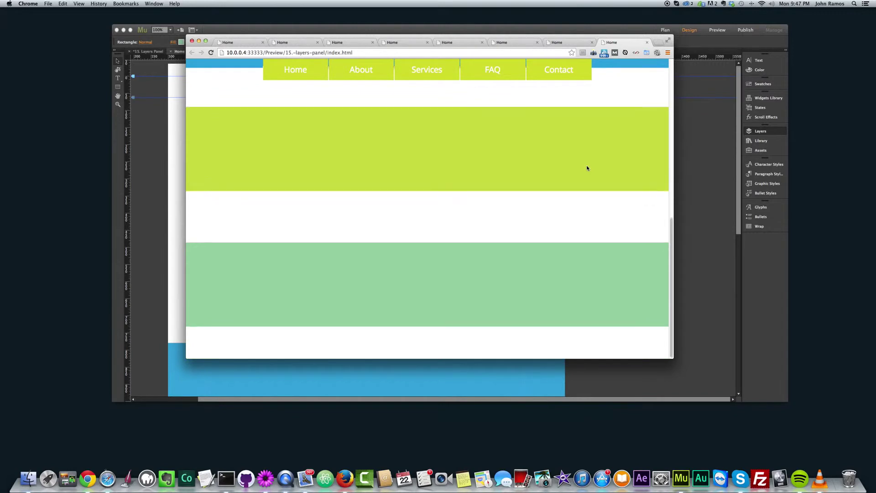
{"action": "scroll", "coordinate": [587, 168], "scroll_direction": "up", "scroll_amount": 8}
{"action": "key", "text": "super+Tab"}
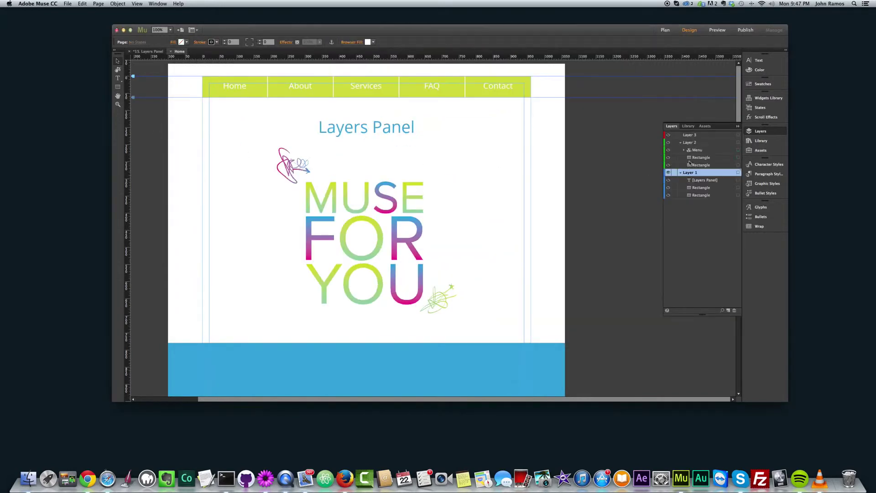
Step: Collapse Layer 1 and Layer 2, and move Layer 2 beneath Layer 1
{"action": "left_click", "coordinate": [689, 143]}
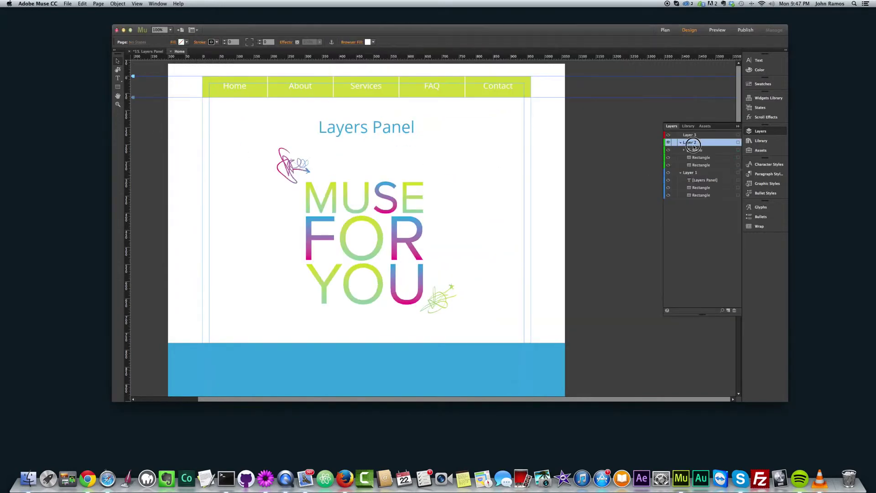
{"action": "left_click", "coordinate": [681, 173]}
{"action": "left_click", "coordinate": [680, 142]}
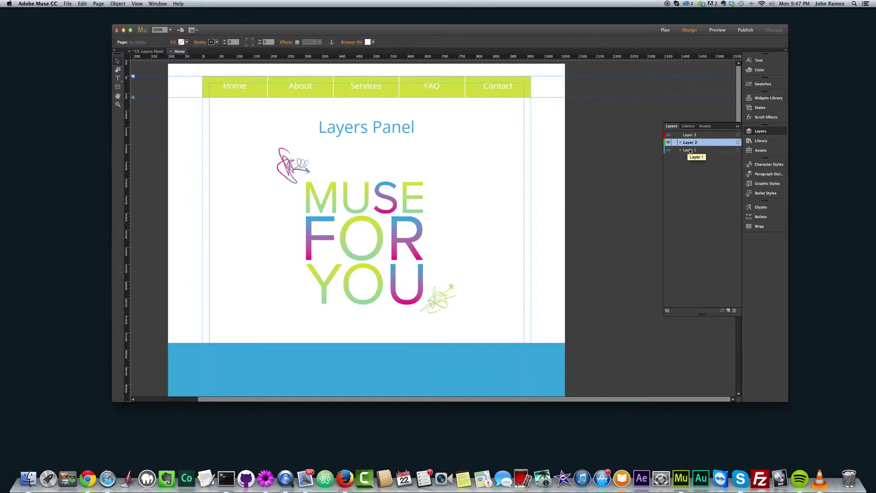
{"action": "left_click_drag", "start_coordinate": [689, 142], "coordinate": [690, 159]}
Step: Preview the reordered layers in the browser, examine how the menu stacks against the page content, and return to Muse
{"action": "key", "text": "super+alt+e"}
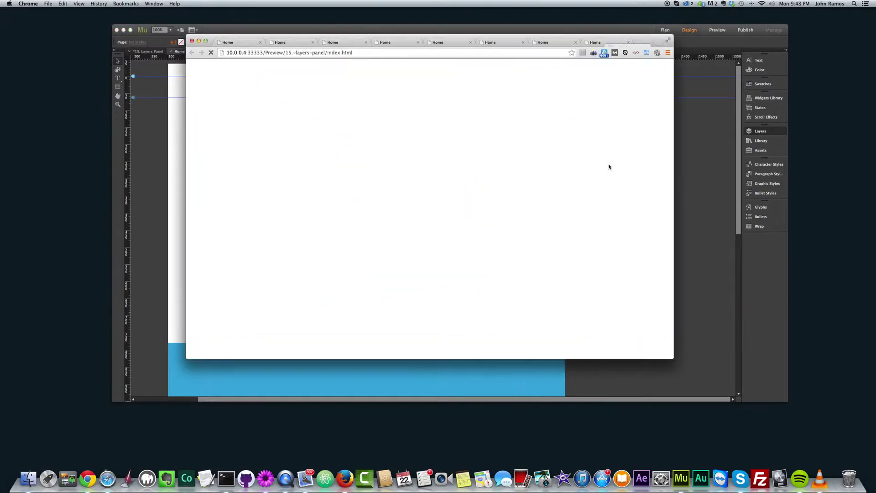
{"action": "scroll", "coordinate": [570, 170], "scroll_direction": "down", "scroll_amount": 10}
{"action": "scroll", "coordinate": [570, 170], "scroll_direction": "up", "scroll_amount": 10}
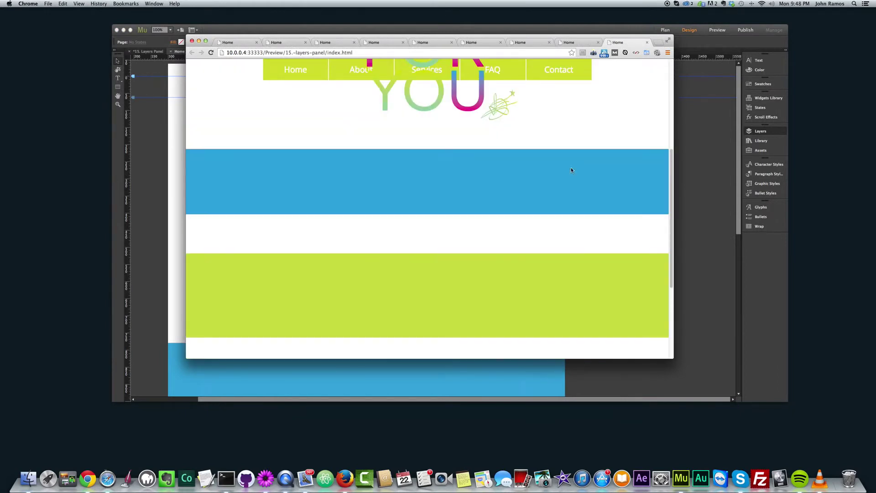
{"action": "left_click", "coordinate": [687, 177]}
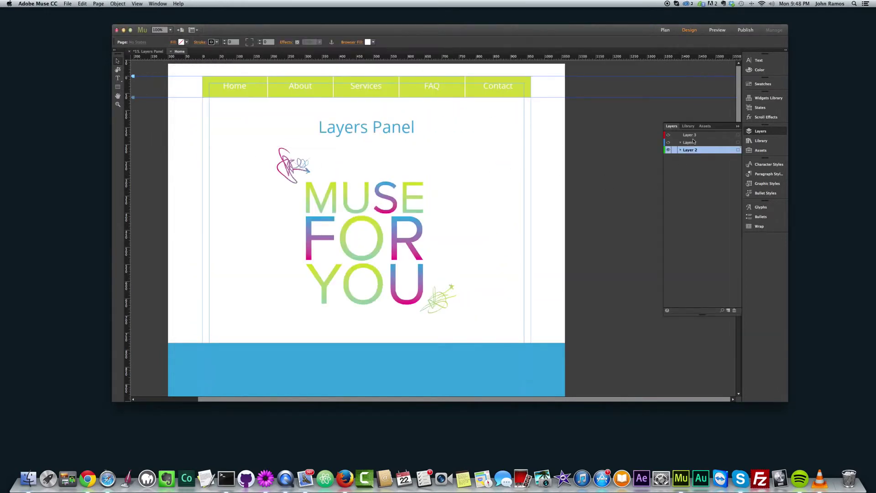
Step: Move Layer 1 back below Layer 2, and check the menu's stacking in a new browser preview
{"action": "left_click_drag", "start_coordinate": [693, 143], "coordinate": [691, 146]}
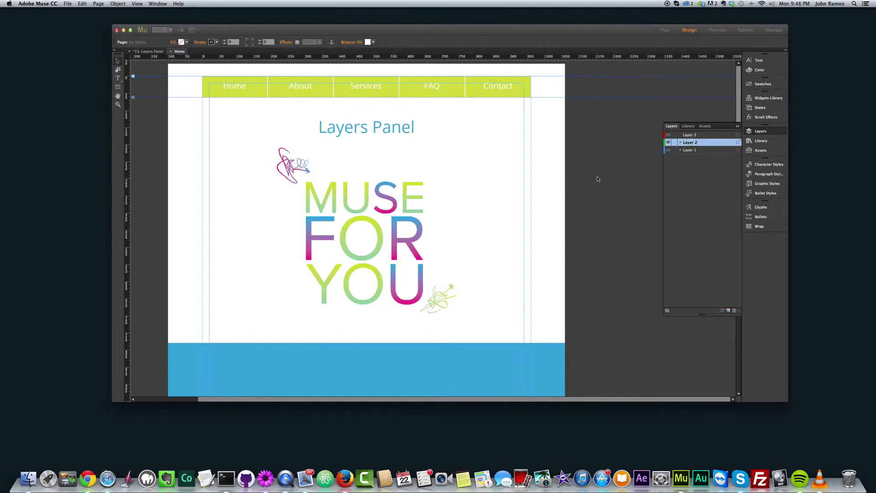
{"action": "key", "text": "super+shift+e"}
{"action": "scroll", "coordinate": [562, 178], "scroll_direction": "down", "scroll_amount": 5}
{"action": "scroll", "coordinate": [562, 178], "scroll_direction": "down", "scroll_amount": 3}
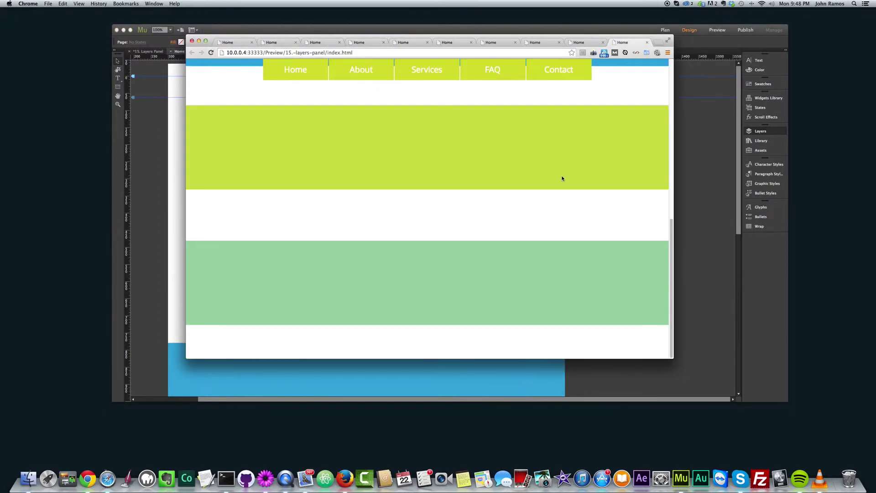
{"action": "scroll", "coordinate": [563, 178], "scroll_direction": "up", "scroll_amount": 7}
{"action": "left_click", "coordinate": [164, 160]}
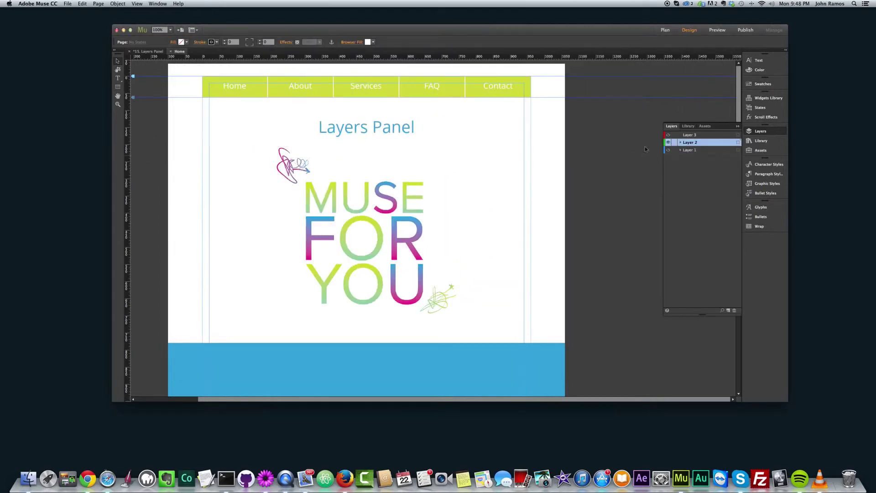
Step: Examine the contents of Layer 2, leave it collapsed, and expand Layer 1 to show its items
{"action": "left_click", "coordinate": [681, 142]}
{"action": "left_click", "coordinate": [680, 142]}
{"action": "left_click", "coordinate": [680, 142]}
{"action": "left_click", "coordinate": [681, 143]}
{"action": "left_click", "coordinate": [680, 150]}
{"action": "scroll", "coordinate": [584, 255], "scroll_direction": "up", "scroll_amount": 4}
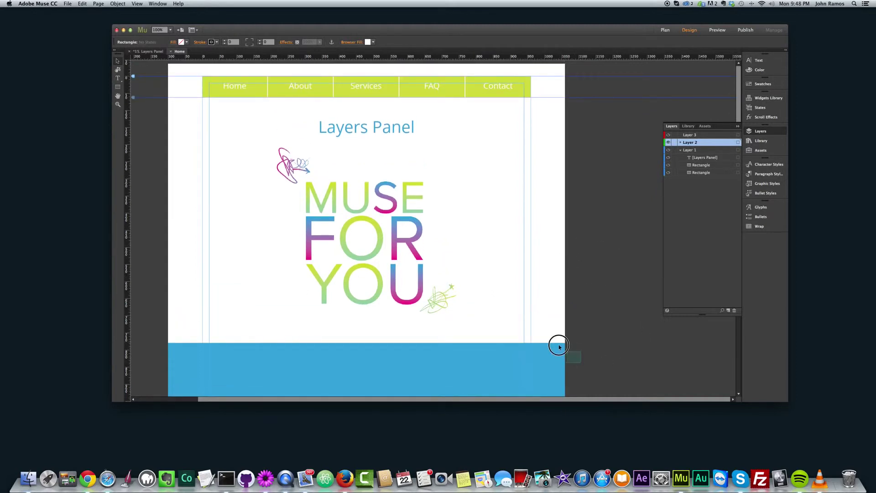
Step: Select the blue band, the logo rectangle and the Layers Panel heading together, and view the Move To Layer options
{"action": "left_click_drag", "start_coordinate": [559, 347], "coordinate": [408, 221]}
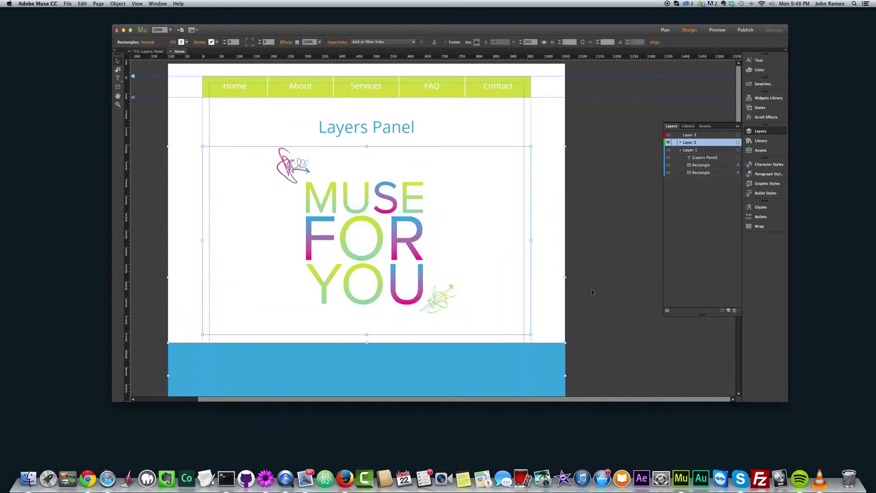
{"action": "left_click", "coordinate": [560, 382]}
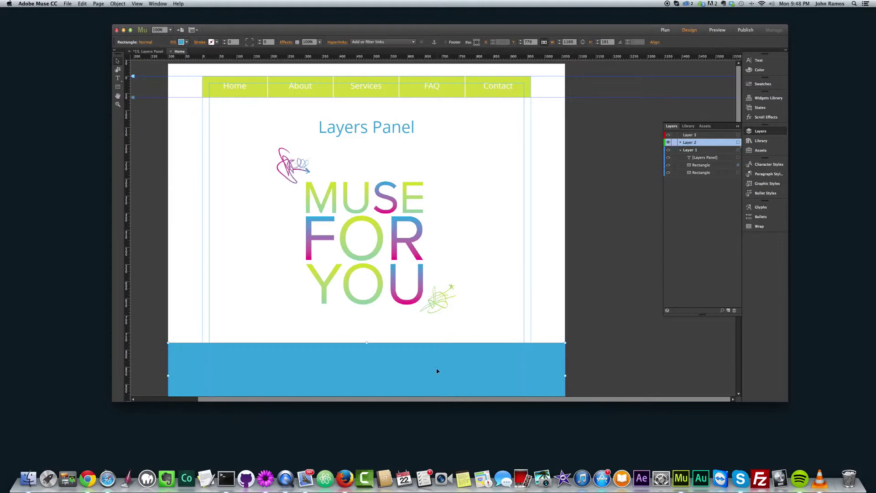
{"action": "scroll", "coordinate": [438, 363], "scroll_direction": "down", "scroll_amount": 1}
{"action": "left_click", "coordinate": [371, 233], "text": "shift"}
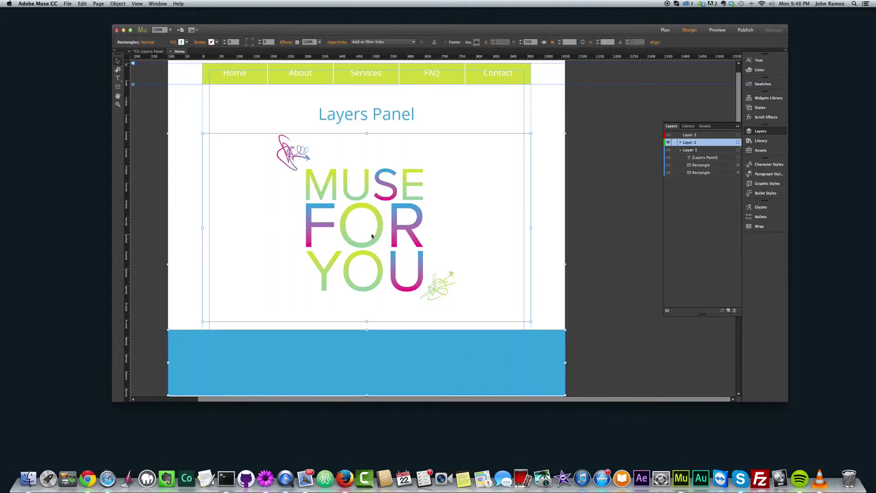
{"action": "left_click", "coordinate": [380, 118], "text": "shift"}
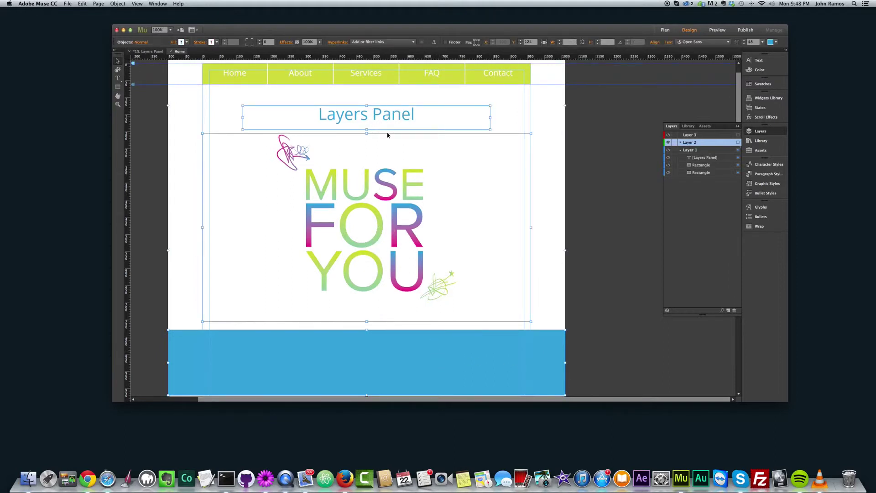
{"action": "right_click", "coordinate": [384, 118]}
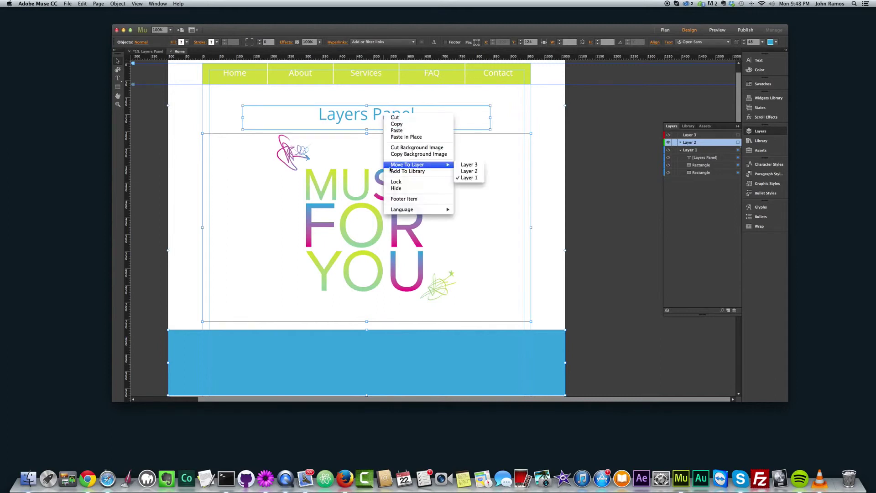
{"action": "left_click", "coordinate": [454, 257]}
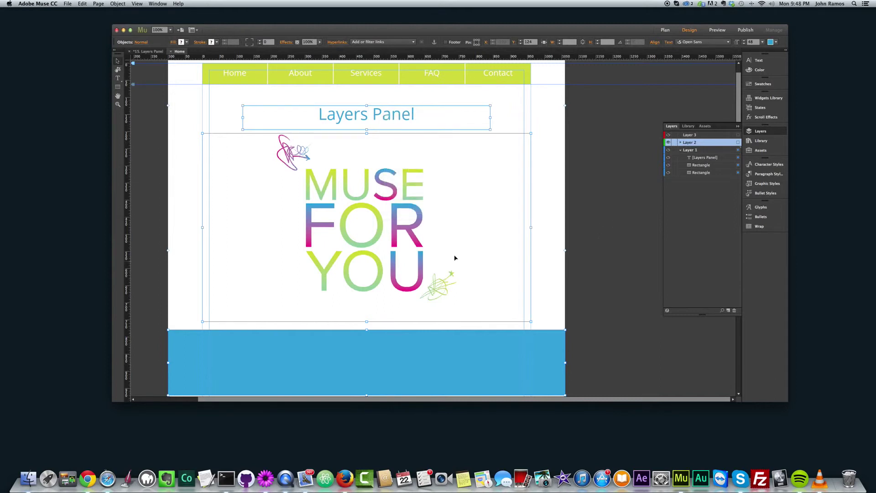
Step: Compare the commands offered for the blue band and logo rectangle with those for the heading and logo rectangle
{"action": "left_click", "coordinate": [545, 215]}
{"action": "left_click_drag", "start_coordinate": [545, 214], "coordinate": [505, 352]}
{"action": "right_click", "coordinate": [492, 262]}
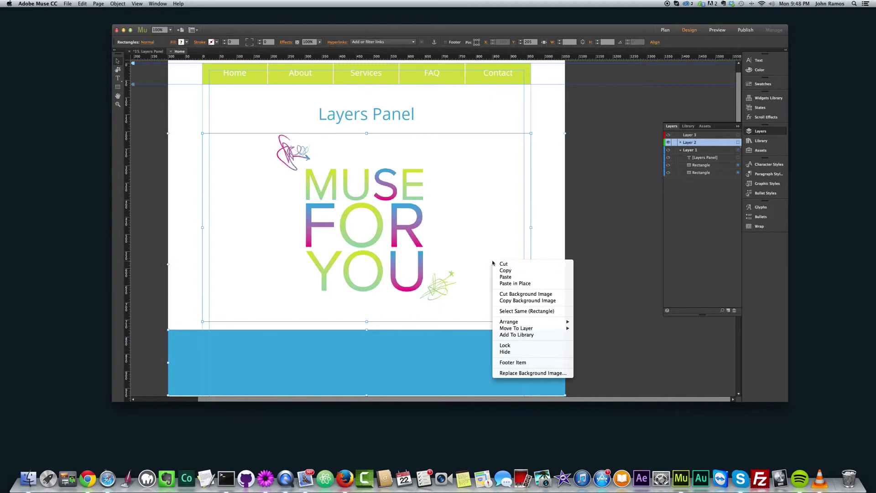
{"action": "left_click", "coordinate": [566, 206]}
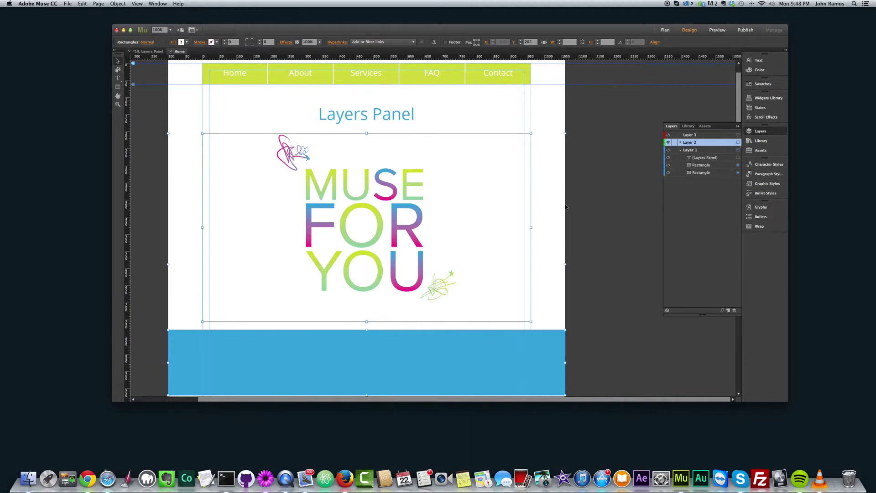
{"action": "left_click", "coordinate": [390, 117]}
{"action": "right_click", "coordinate": [389, 119]}
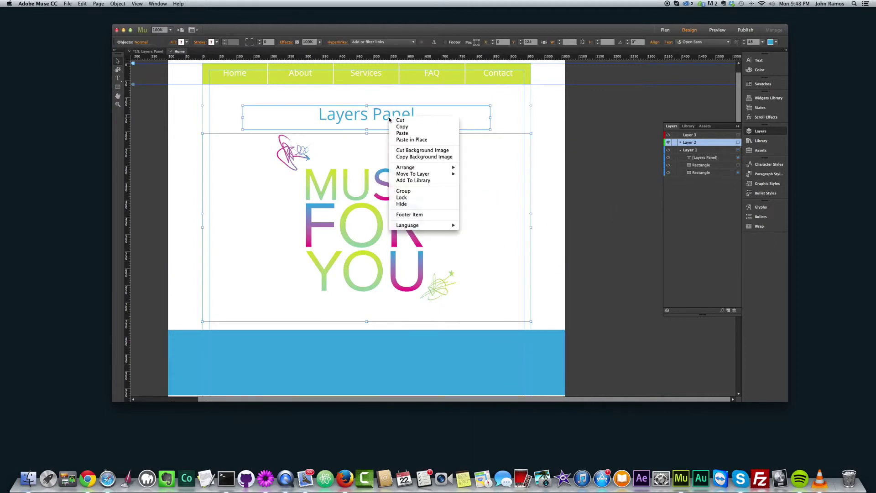
{"action": "left_click", "coordinate": [610, 188]}
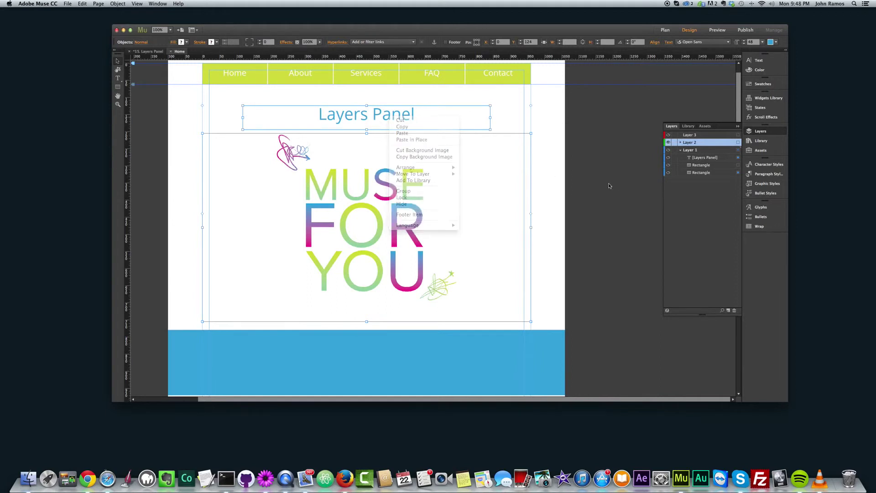
Step: Recheck which commands are offered with the full-width blue band and the logo rectangle selected together
{"action": "left_click", "coordinate": [526, 336]}
{"action": "right_click", "coordinate": [488, 274]}
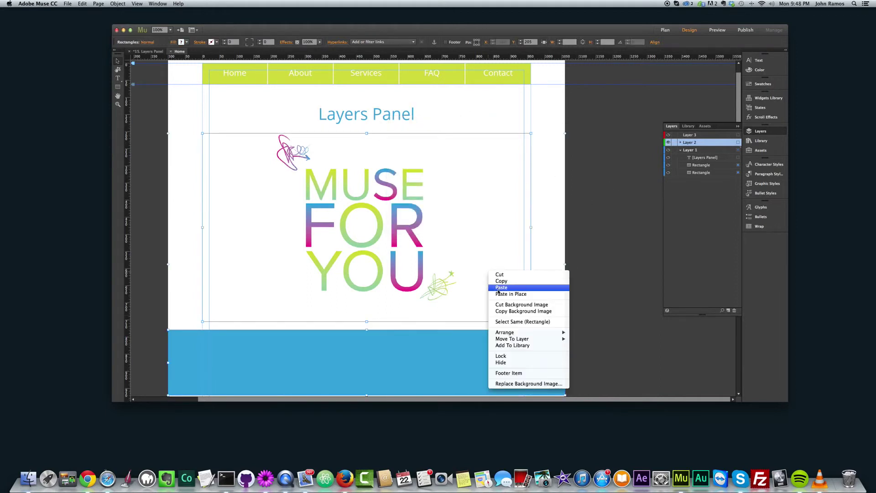
{"action": "left_click", "coordinate": [613, 337]}
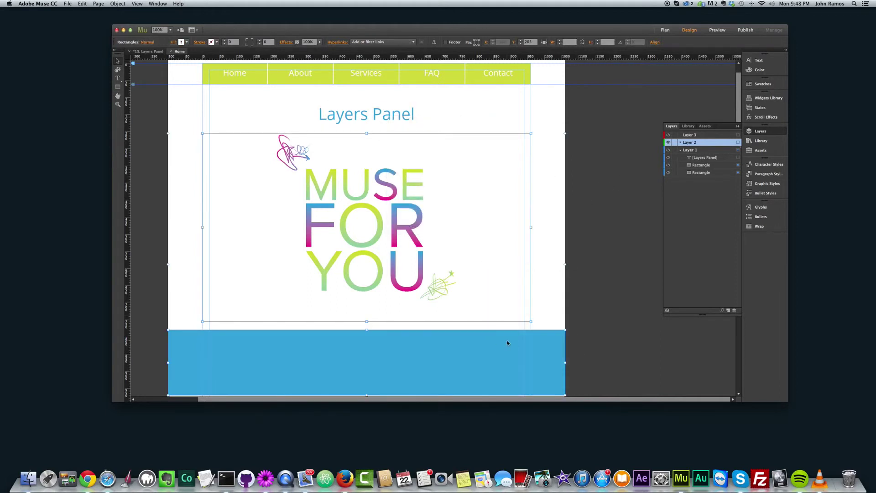
{"action": "left_click", "coordinate": [567, 295]}
{"action": "left_click", "coordinate": [521, 285]}
{"action": "left_click", "coordinate": [475, 354], "text": "shift"}
{"action": "right_click", "coordinate": [474, 354]}
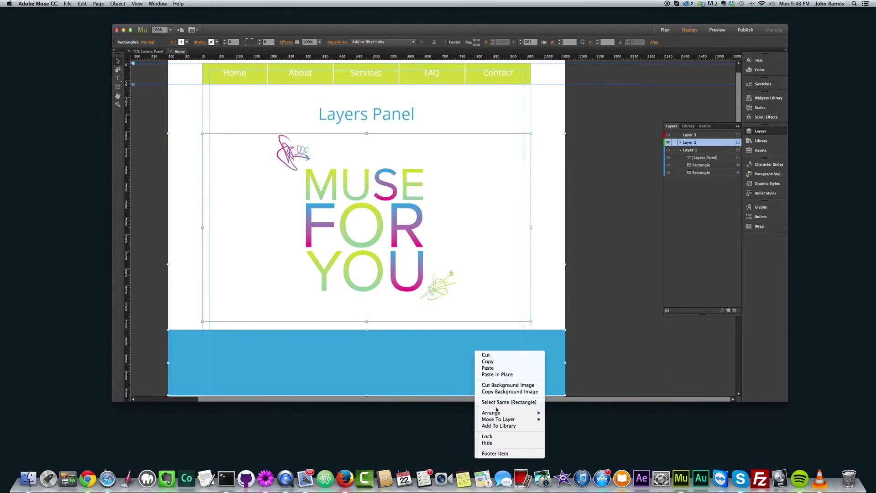
{"action": "left_click", "coordinate": [463, 189]}
Step: Check for the Group command with the Layers Panel heading and the logo rectangle selected
{"action": "left_click", "coordinate": [414, 109]}
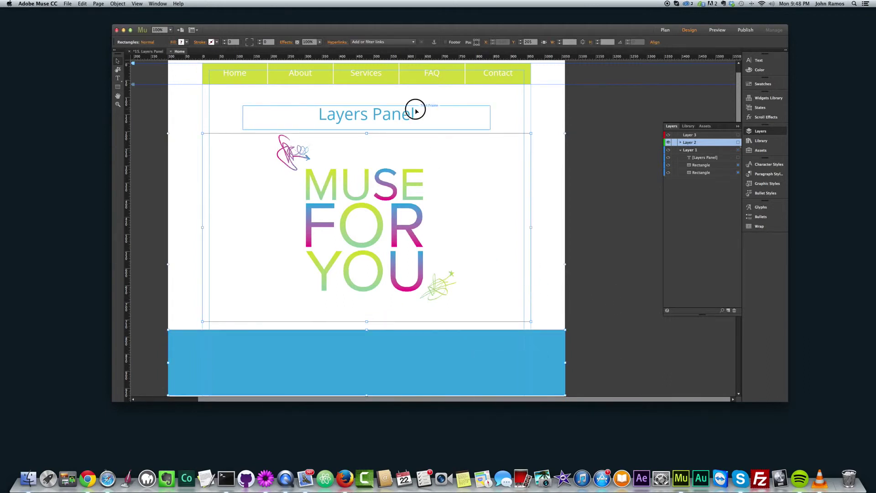
{"action": "left_click", "coordinate": [400, 155], "text": "shift"}
{"action": "right_click", "coordinate": [399, 153]}
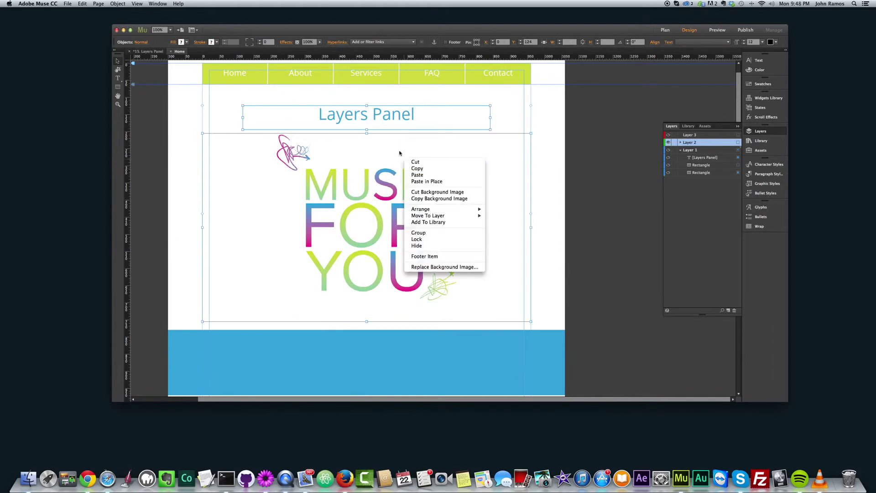
{"action": "left_click", "coordinate": [524, 153]}
Step: Group the Layers Panel heading with the logo rectangle, and move the group around the page as one object
{"action": "left_click", "coordinate": [434, 117]}
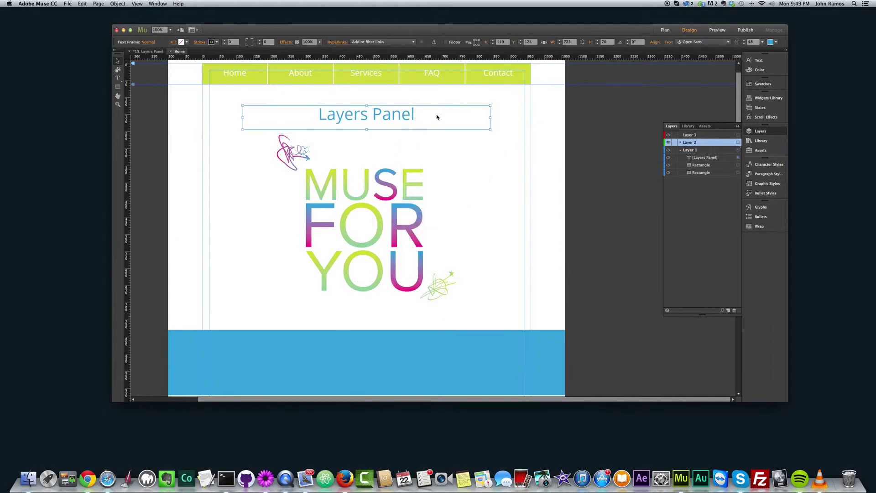
{"action": "left_click", "coordinate": [417, 185], "text": "shift"}
{"action": "right_click", "coordinate": [415, 152]}
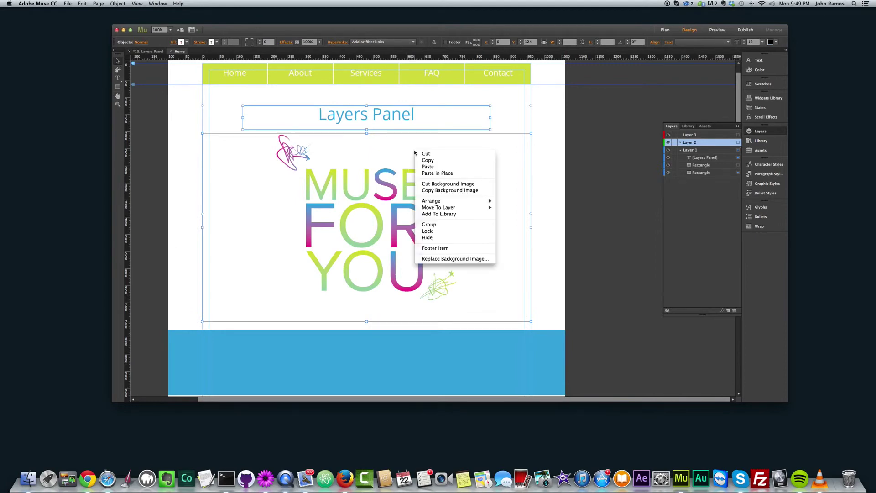
{"action": "left_click", "coordinate": [429, 224]}
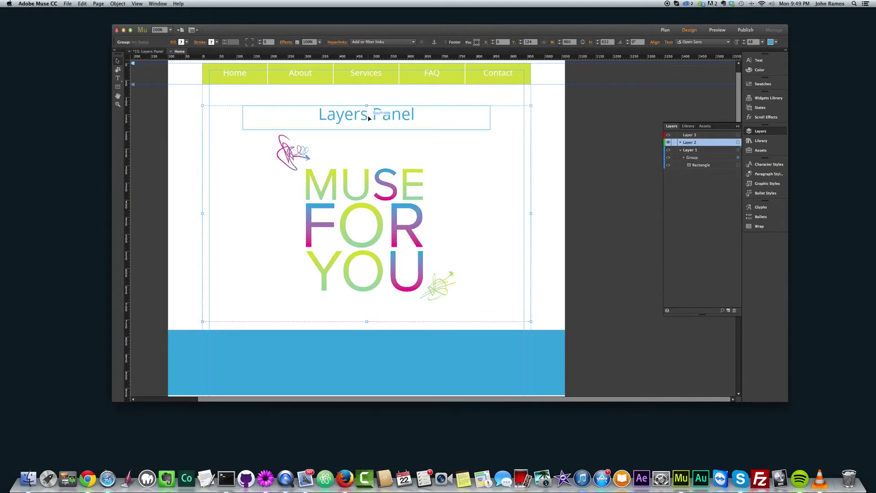
{"action": "mouse_move", "coordinate": [368, 149]}
{"action": "left_mouse_down"}
{"action": "mouse_move", "coordinate": [479, 157]}
{"action": "mouse_move", "coordinate": [368, 149]}
{"action": "left_mouse_up"}
{"action": "left_click_drag", "start_coordinate": [354, 186], "coordinate": [464, 184]}
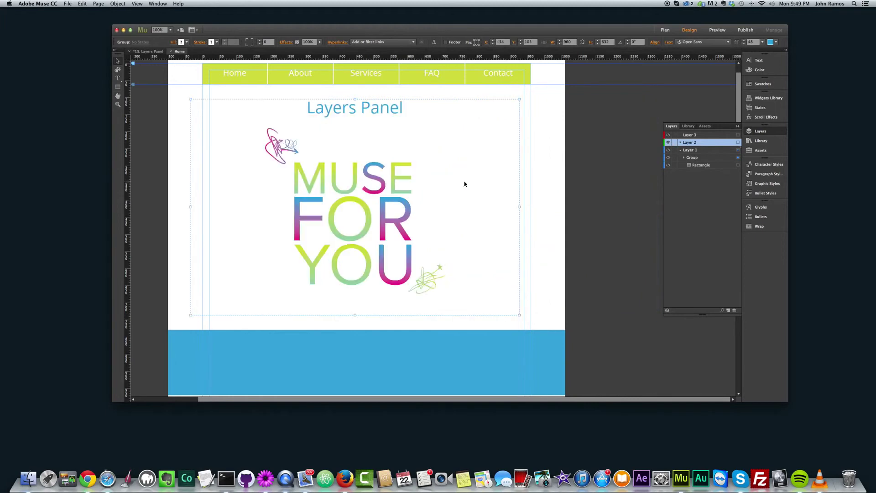
Step: Expand the group inside Layer 1 and examine the items it contains
{"action": "left_click", "coordinate": [690, 158]}
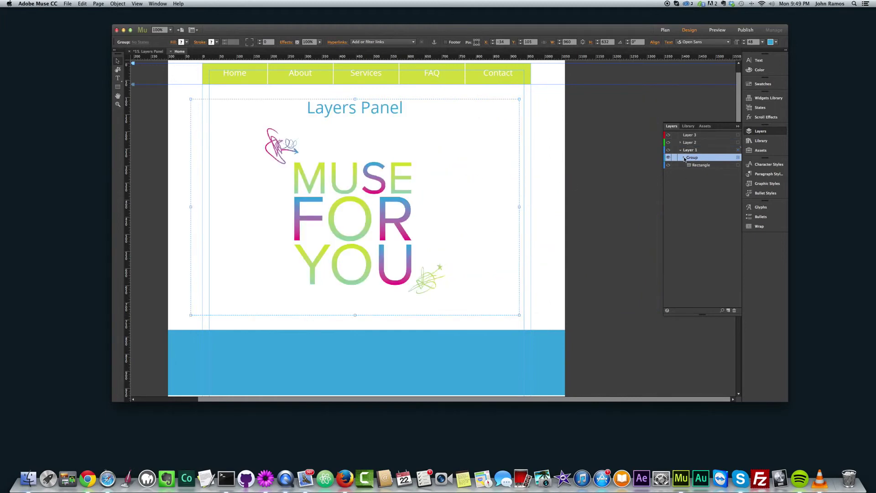
{"action": "left_click", "coordinate": [684, 157]}
{"action": "left_click", "coordinate": [706, 165]}
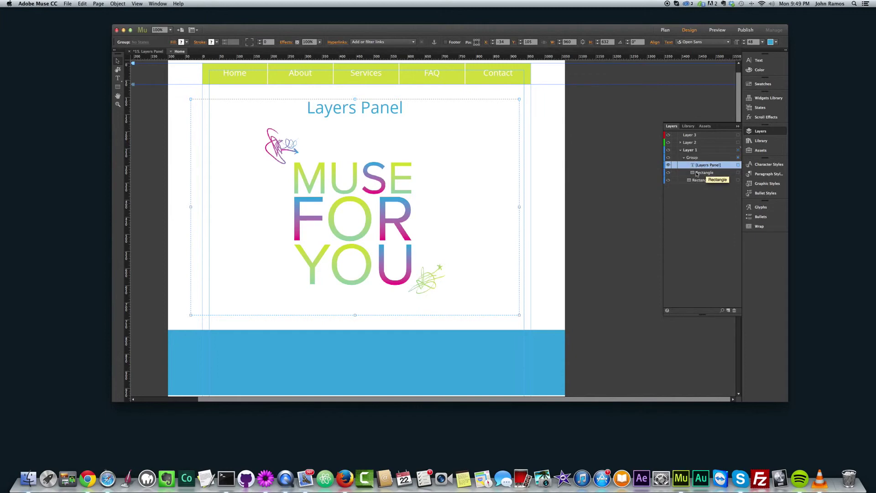
Step: Move the Layers Panel text out of the group to directly above it in Layer 1, and select each separately
{"action": "left_click", "coordinate": [701, 166]}
{"action": "left_click_drag", "start_coordinate": [701, 166], "coordinate": [702, 156]}
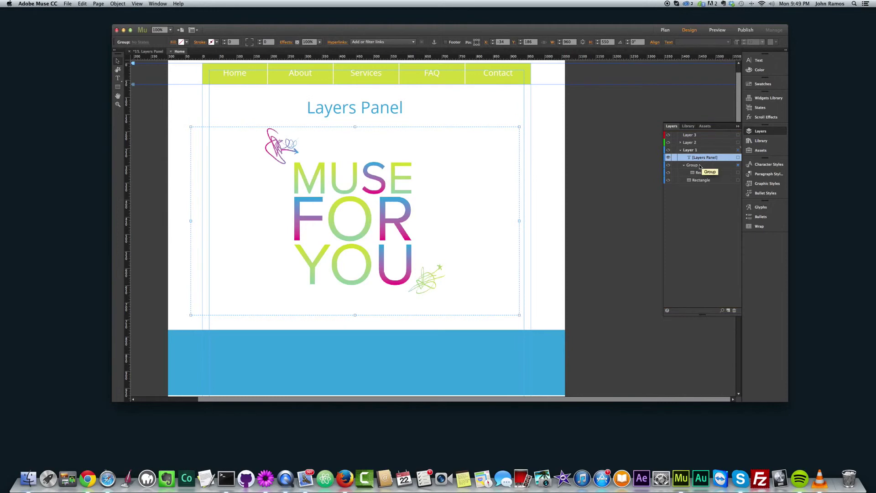
{"action": "left_click", "coordinate": [357, 113]}
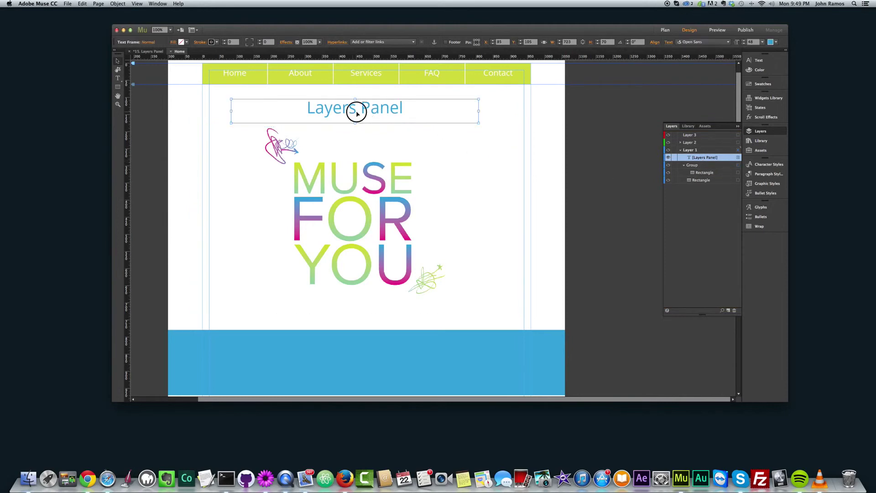
{"action": "left_click", "coordinate": [379, 180]}
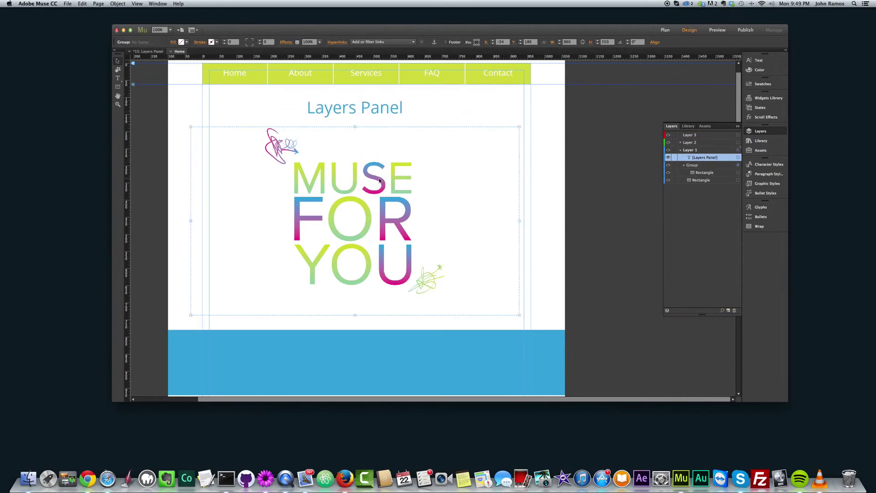
Step: Undo the text's removal from the group, the group's move and the grouping itself, and clear the selection
{"action": "key", "text": "super+z"}
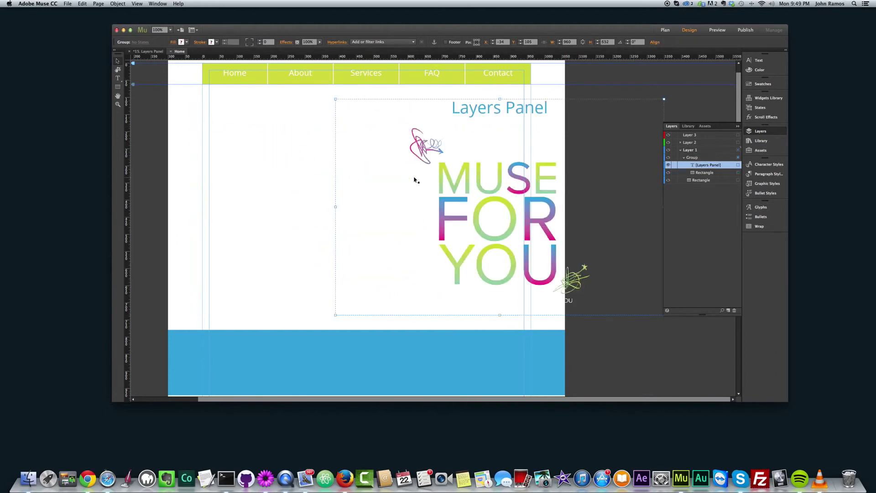
{"action": "key", "text": "super+z"}
{"action": "key", "text": "super+z"}
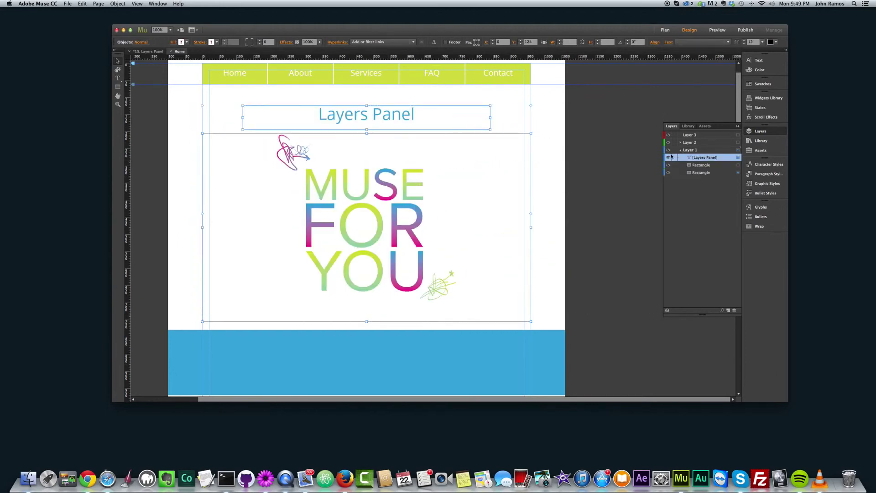
{"action": "left_click", "coordinate": [652, 191]}
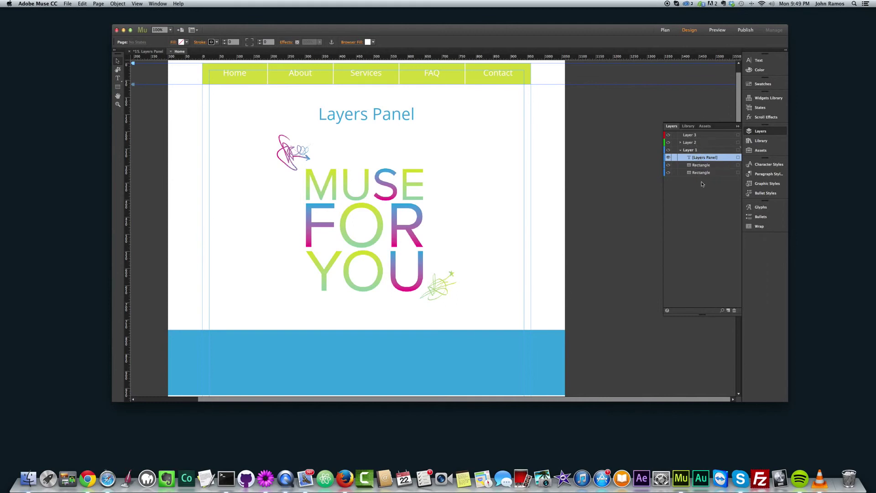
Step: Collapse Layer 1, examine the items in Layer 2, and leave both layers collapsed
{"action": "left_click", "coordinate": [680, 150]}
{"action": "left_click", "coordinate": [680, 150]}
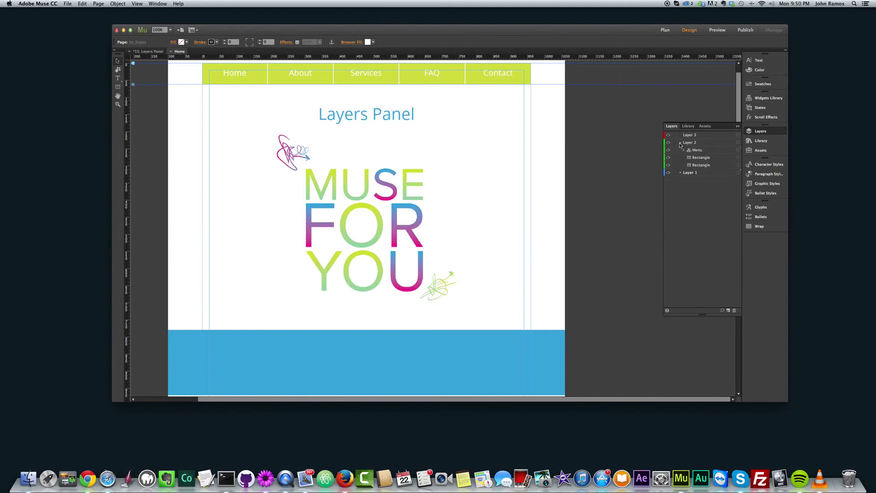
{"action": "left_click", "coordinate": [680, 150]}
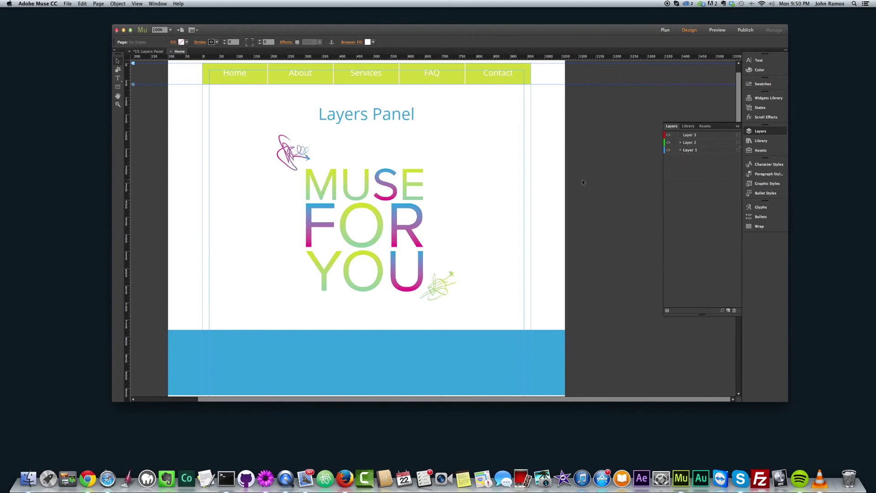